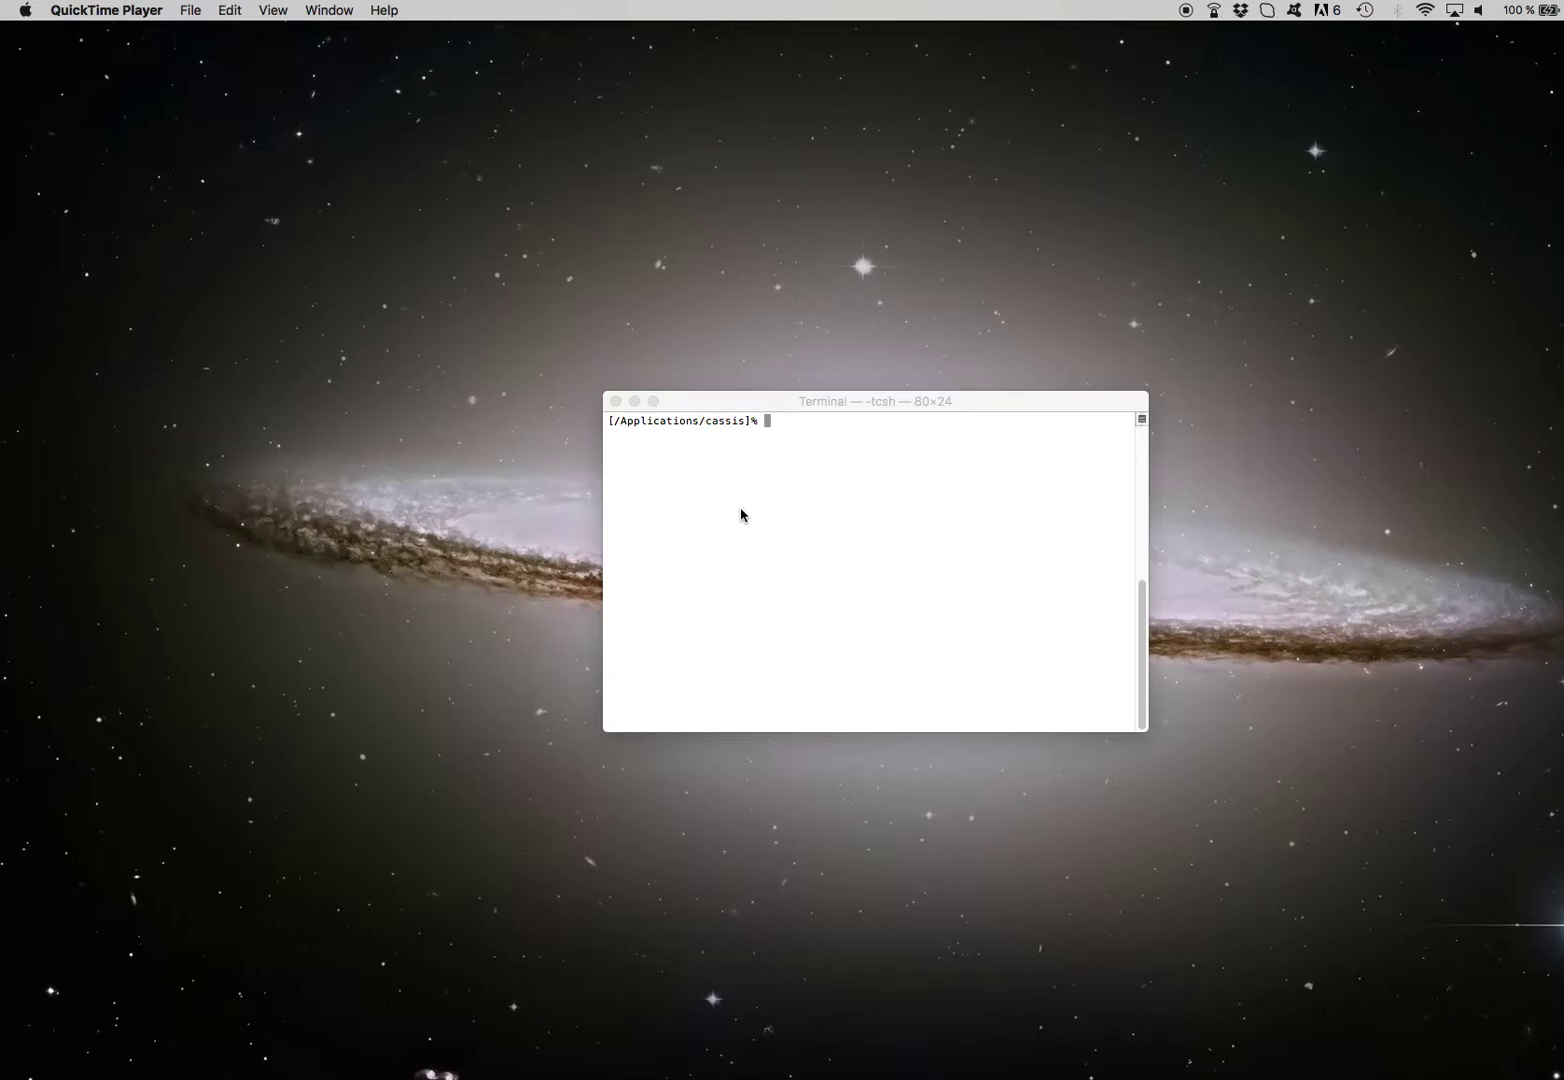
# Launch CASSIS 5.0 from Terminal by running ./cassis.run inside /Applications/cassis
pyautogui.click(741, 510)
pyautogui.write('cd /Apl')
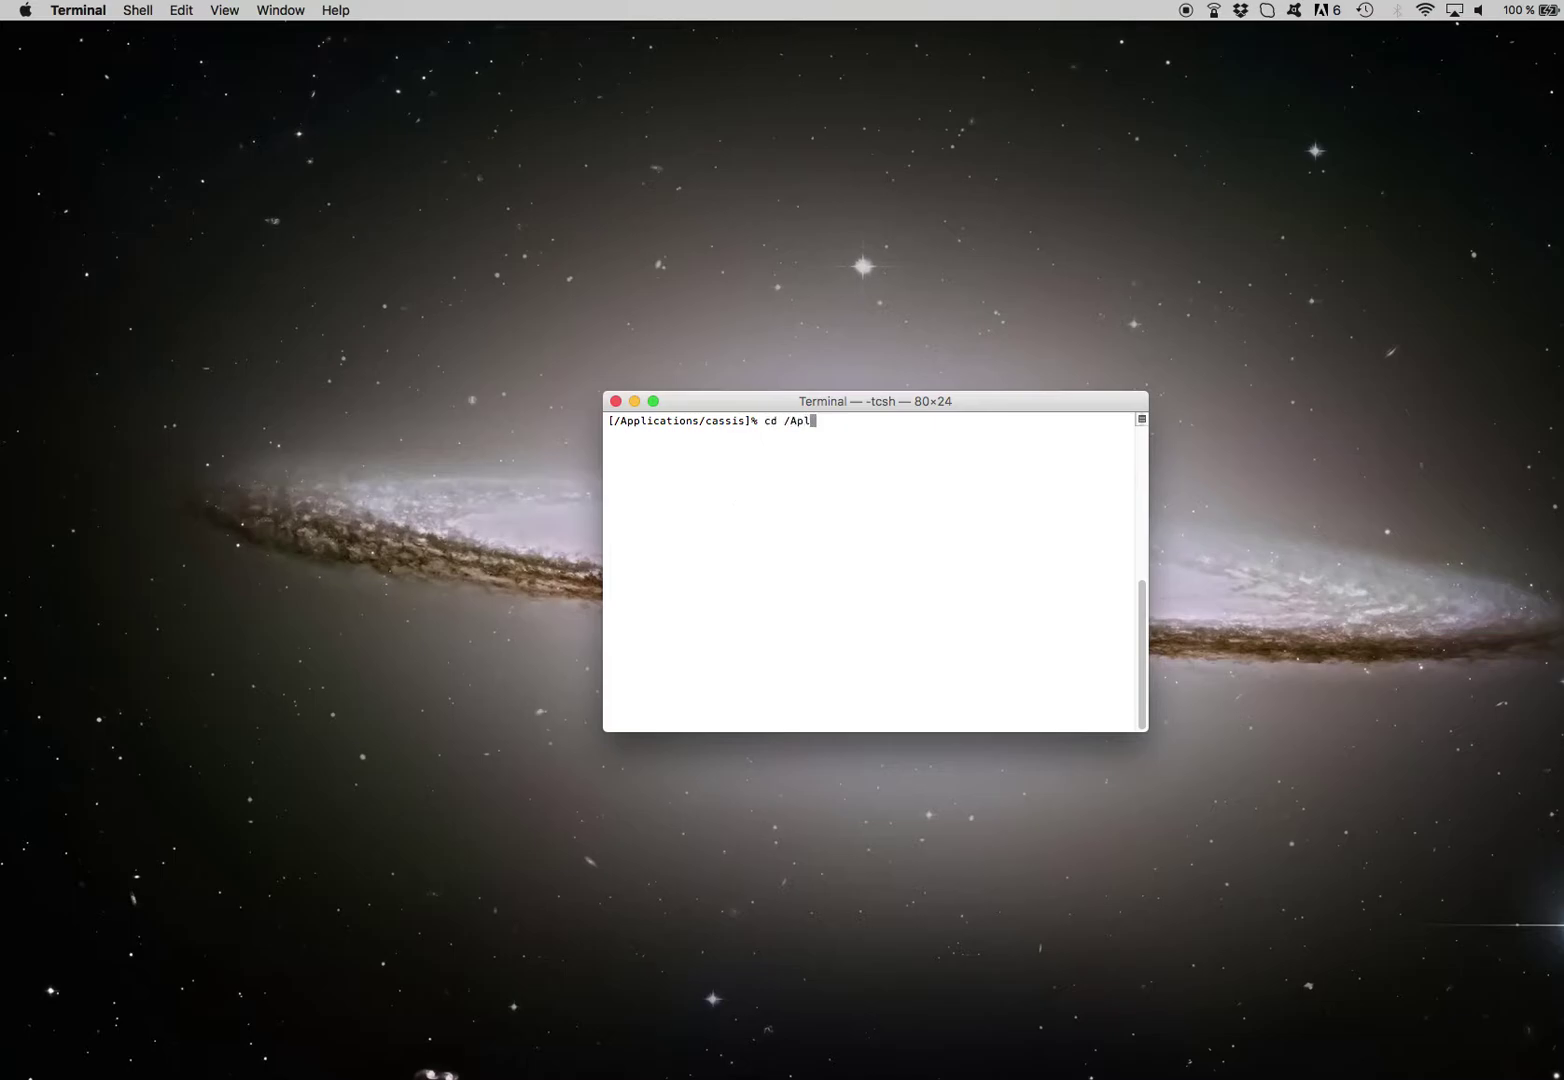
pyautogui.press('BackSpace')
pyautogui.write('plications/cassis')
pyautogui.press('Return')
pyautogui.write('./r')
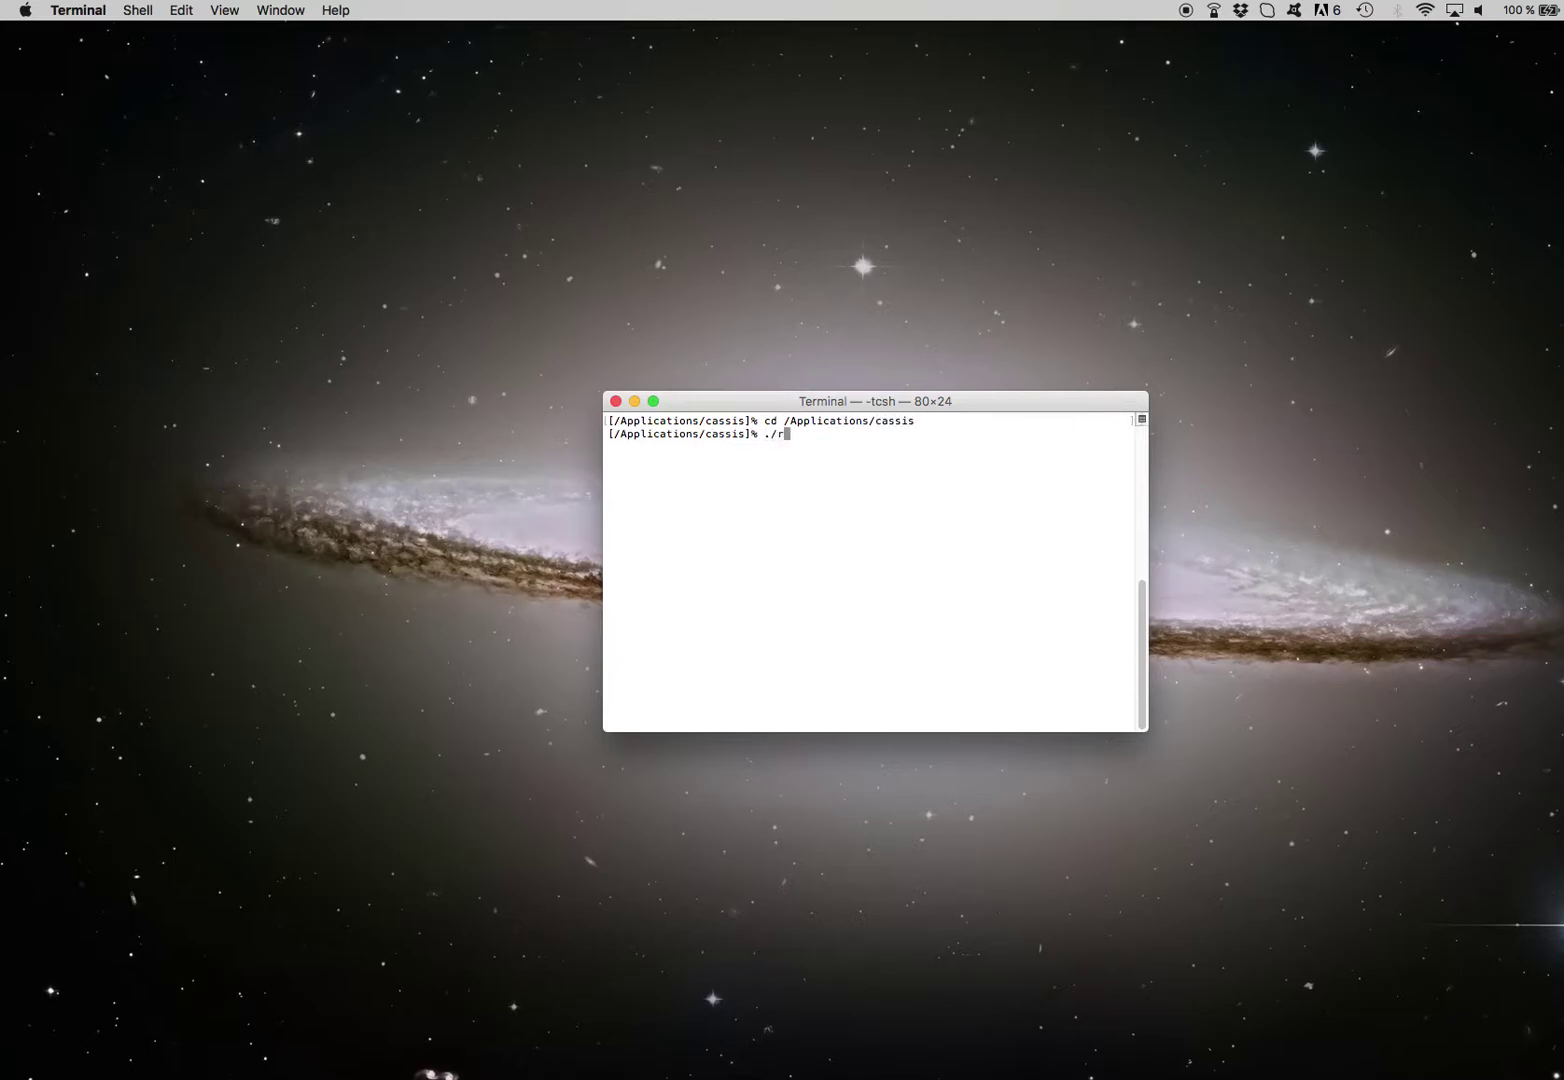
pyautogui.press('BackSpace')
pyautogui.write('cassis.run')
pyautogui.press('Return')
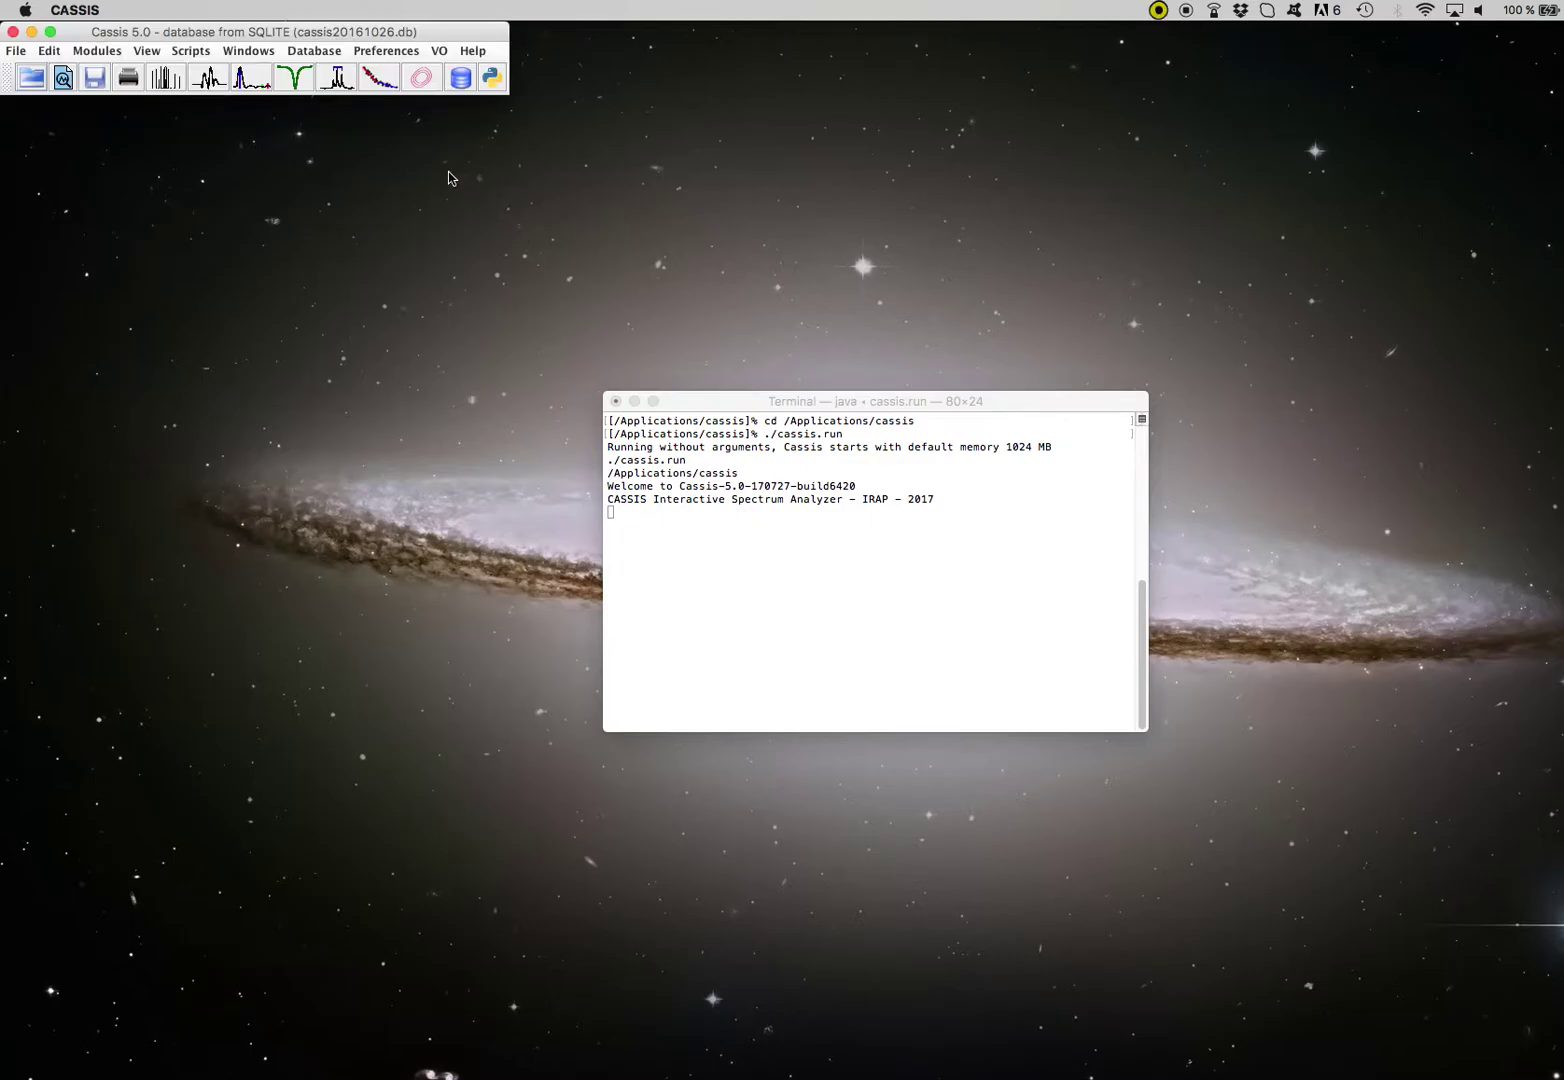
# Load the CH3CCH-AF.lam configuration into a new Line Analysis and display its spectra
pyautogui.click(339, 81)
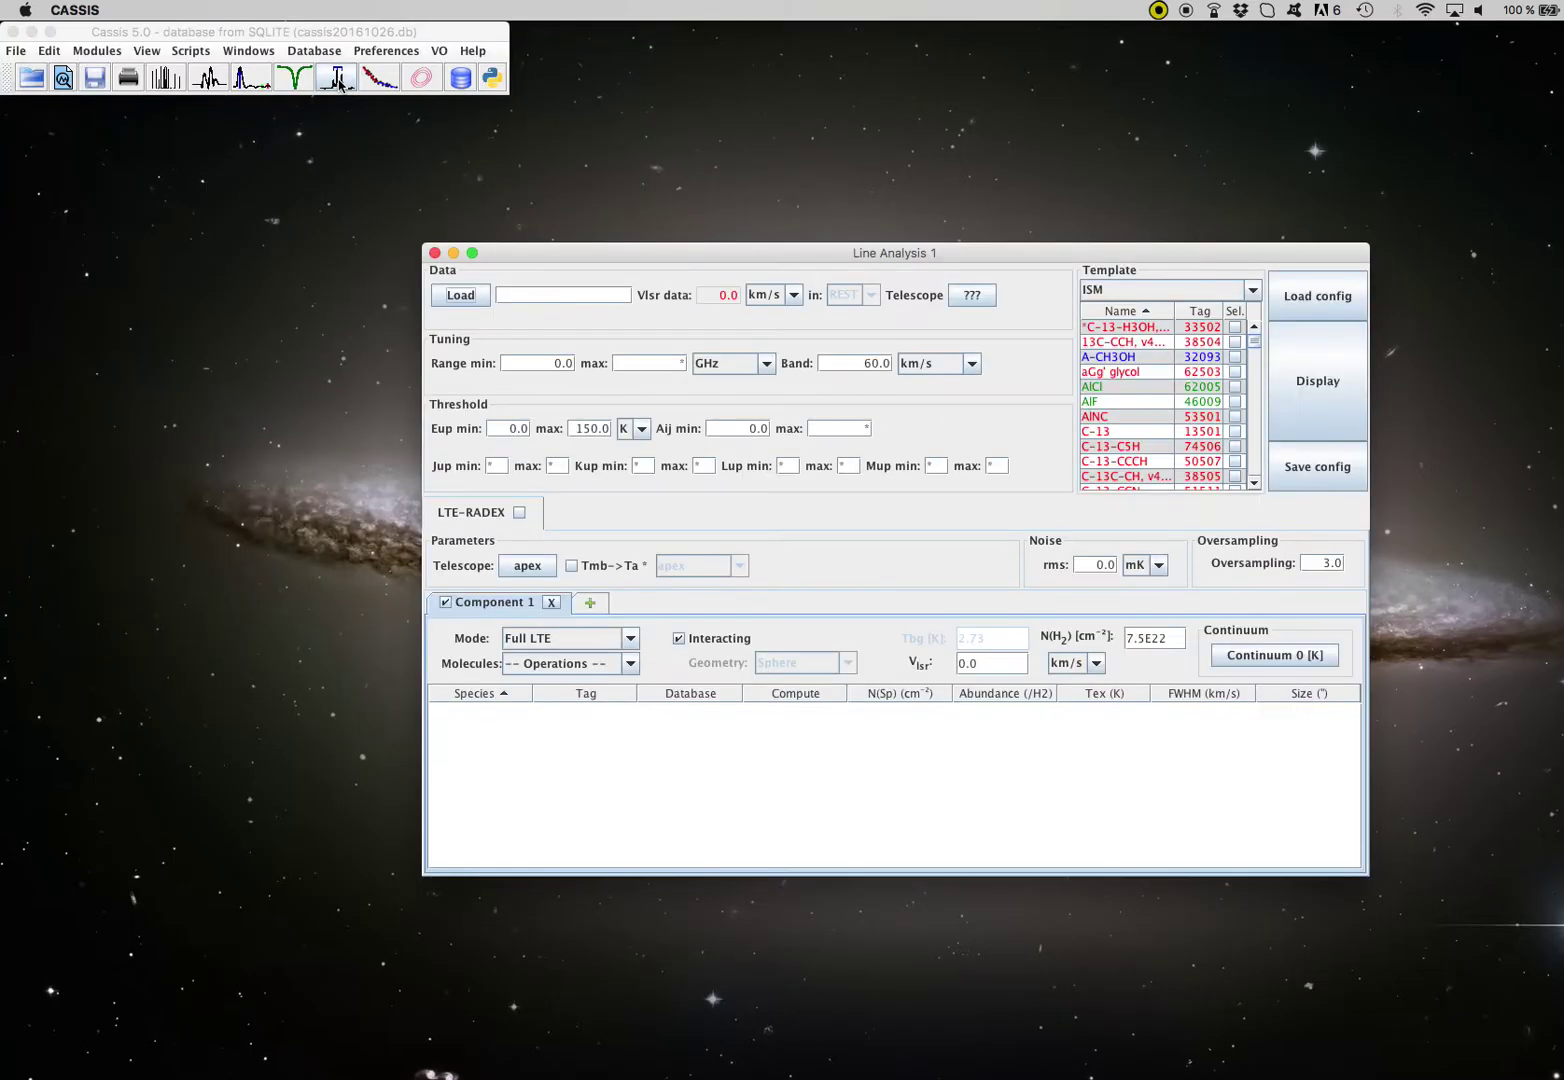
pyautogui.click(1316, 297)
pyautogui.click(722, 518)
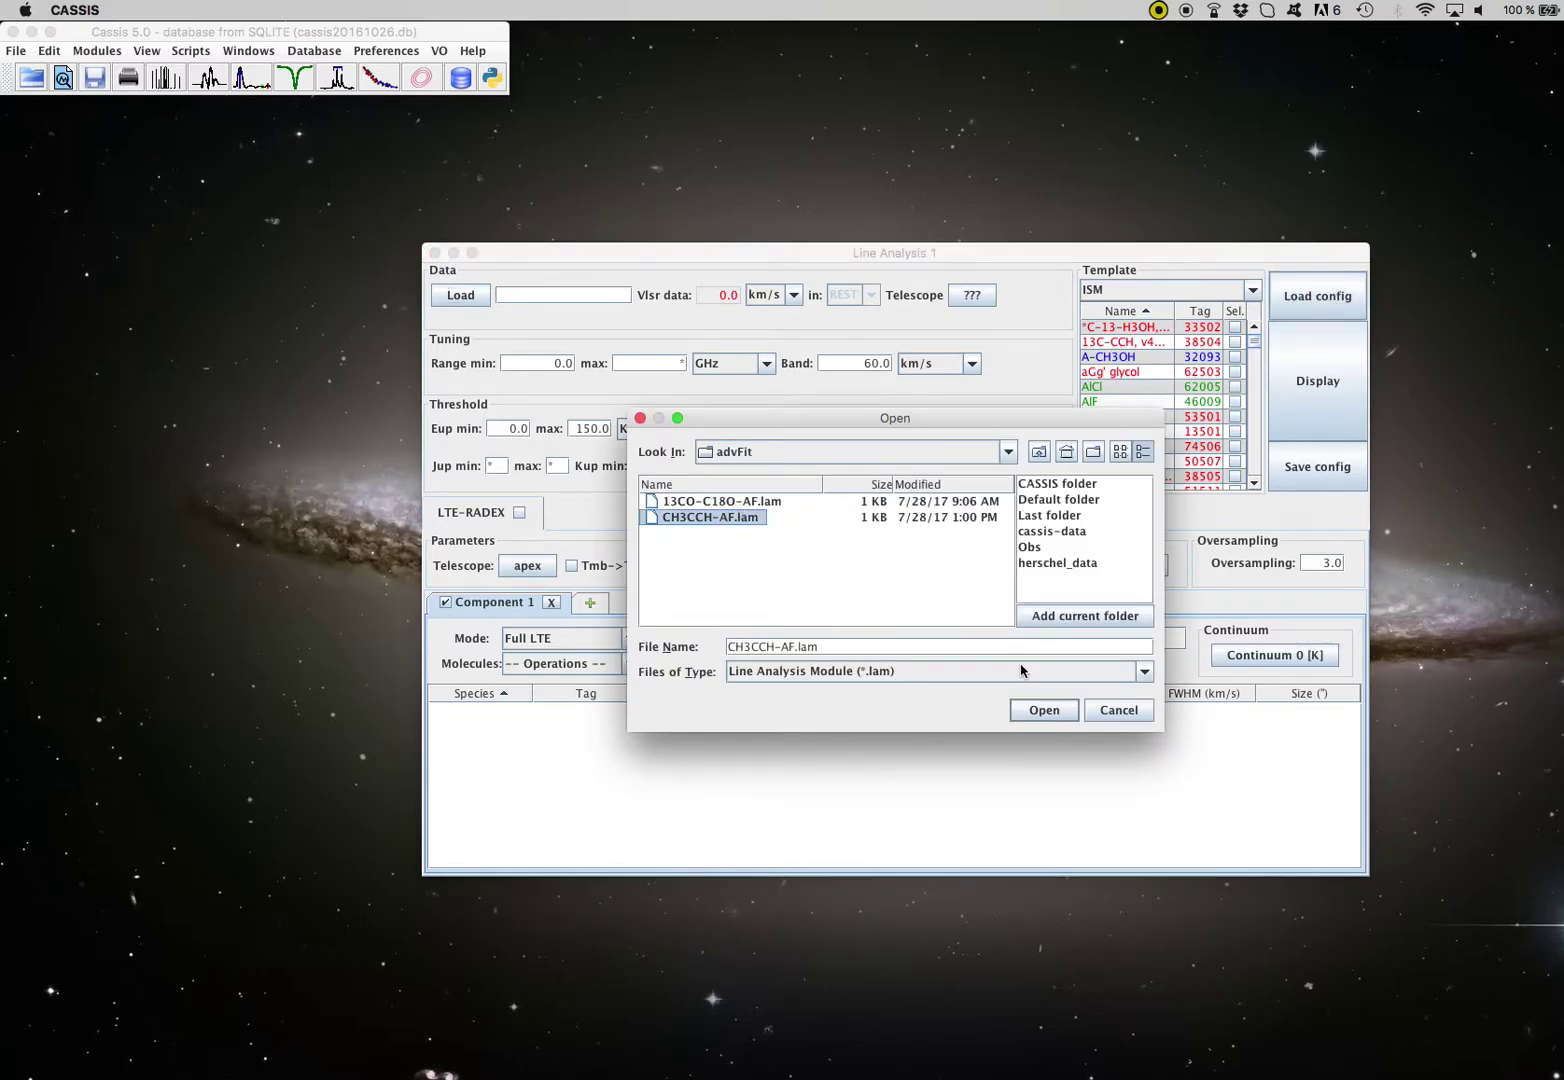
pyautogui.click(1044, 710)
pyautogui.click(1308, 396)
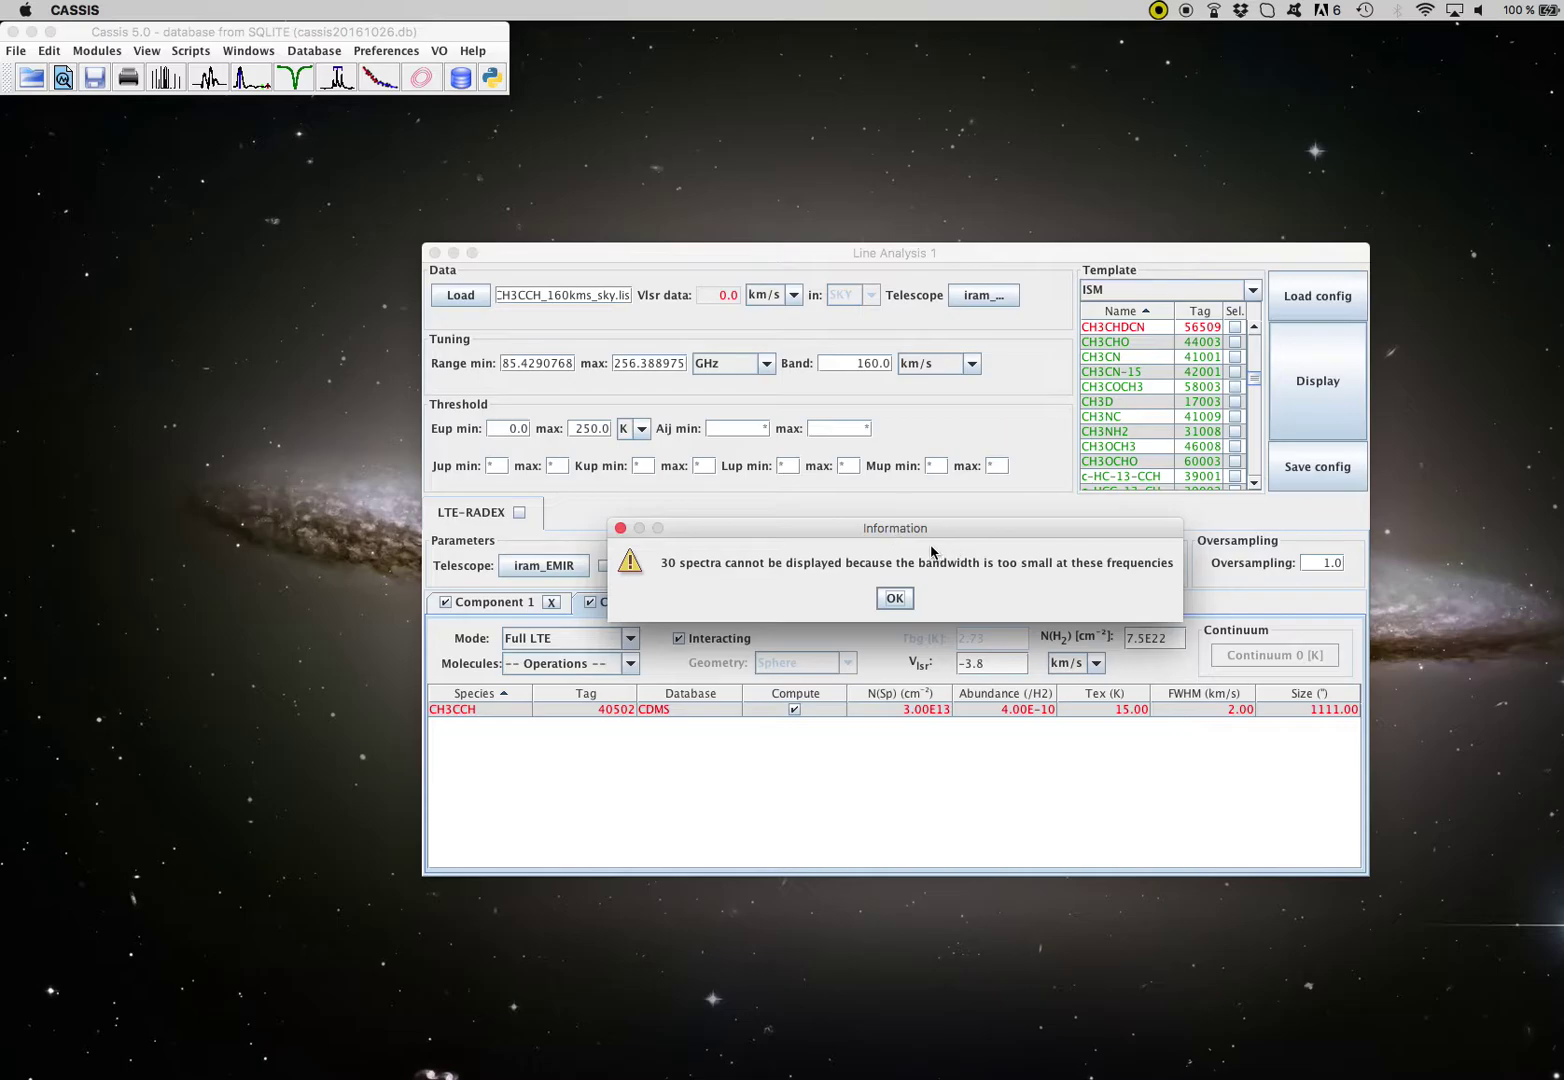
# Dismiss the notice, enlarge the spectrum window, and return the 3x3 mosaic to page one
pyautogui.click(894, 598)
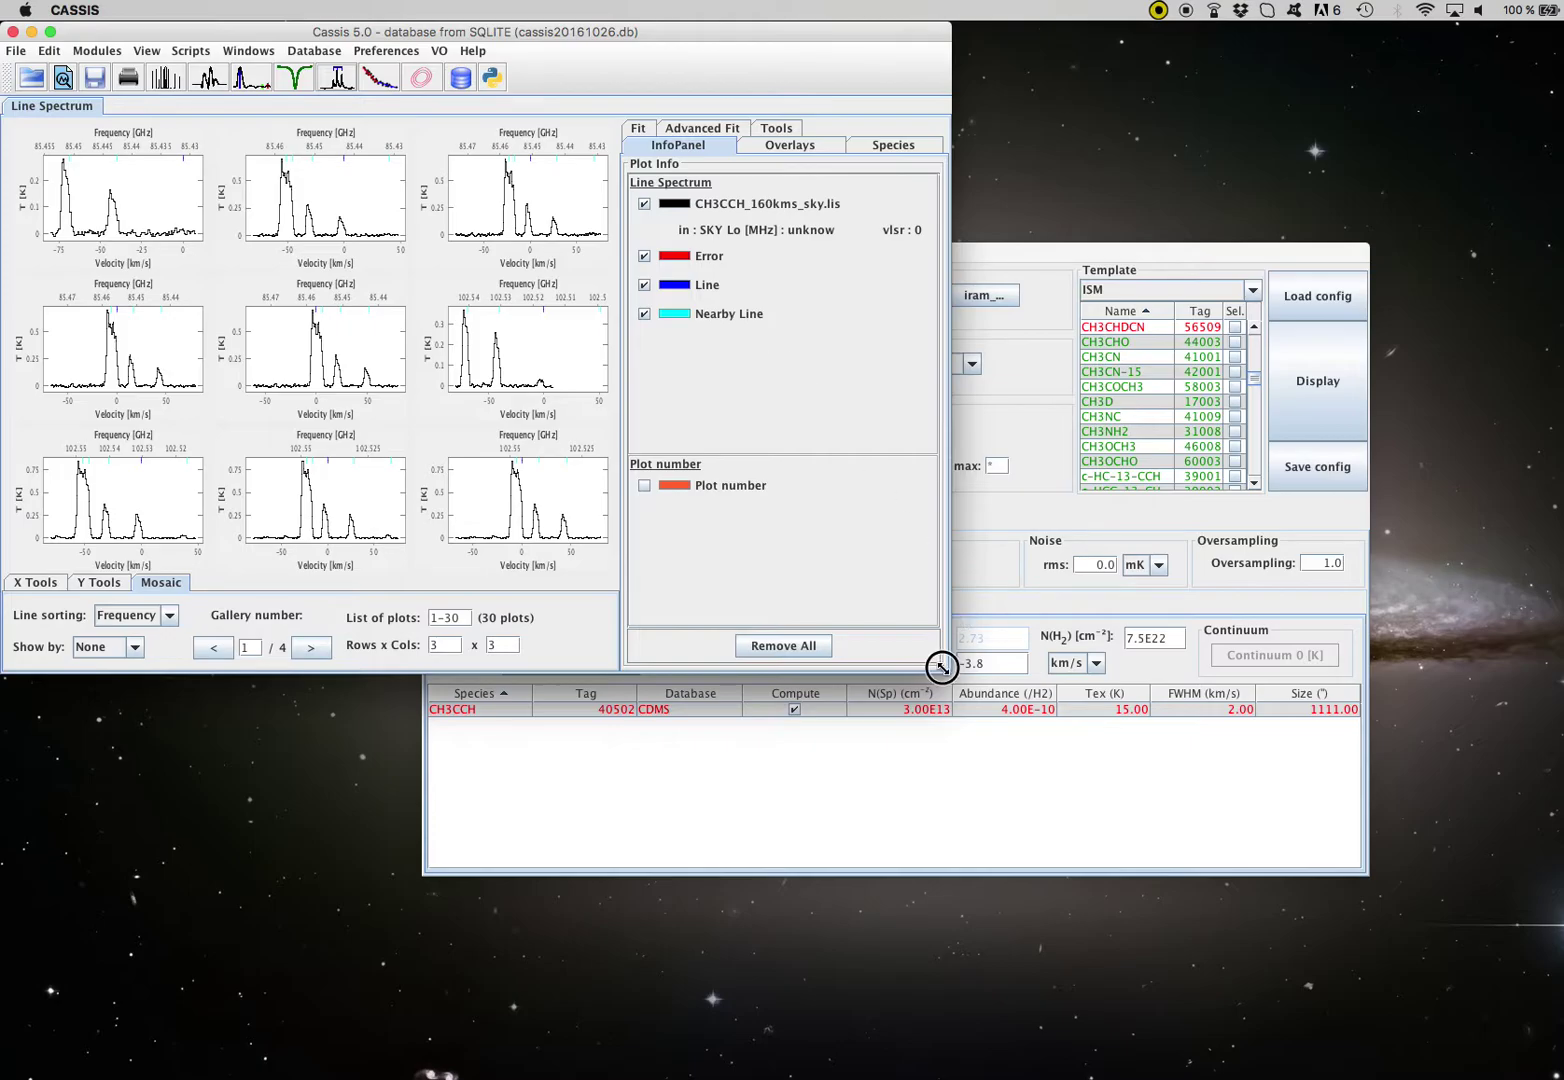
pyautogui.moveTo(947, 671); pyautogui.dragTo(1158, 819)
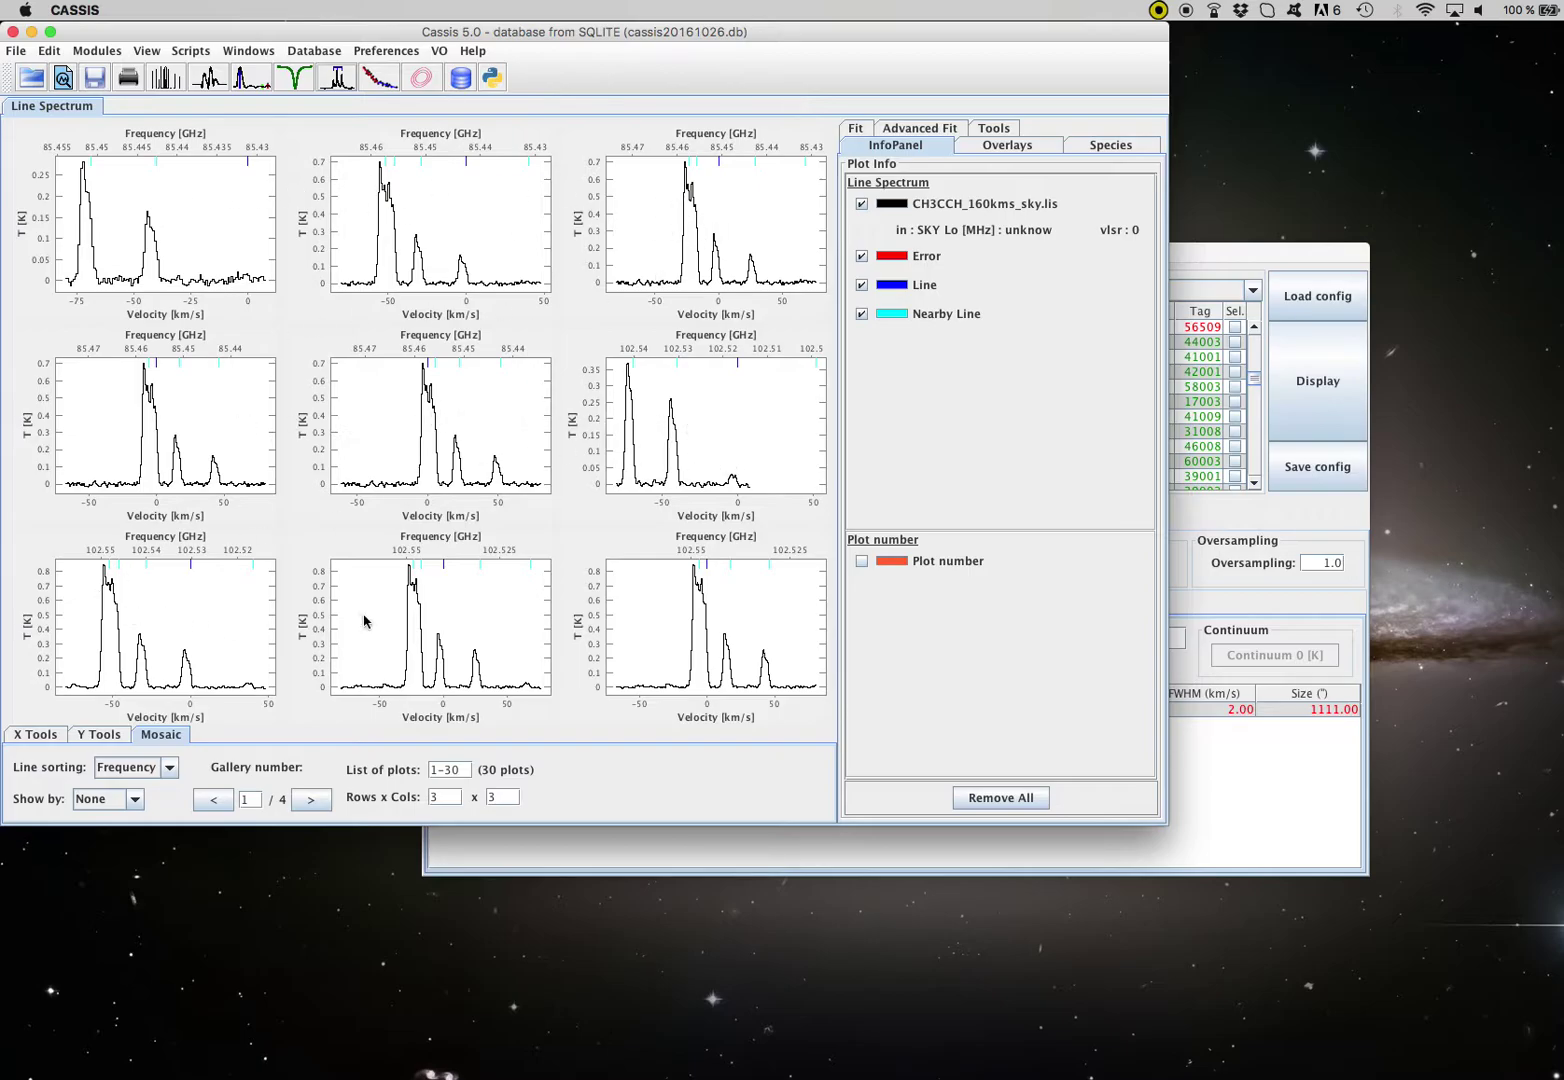
pyautogui.click(311, 799)
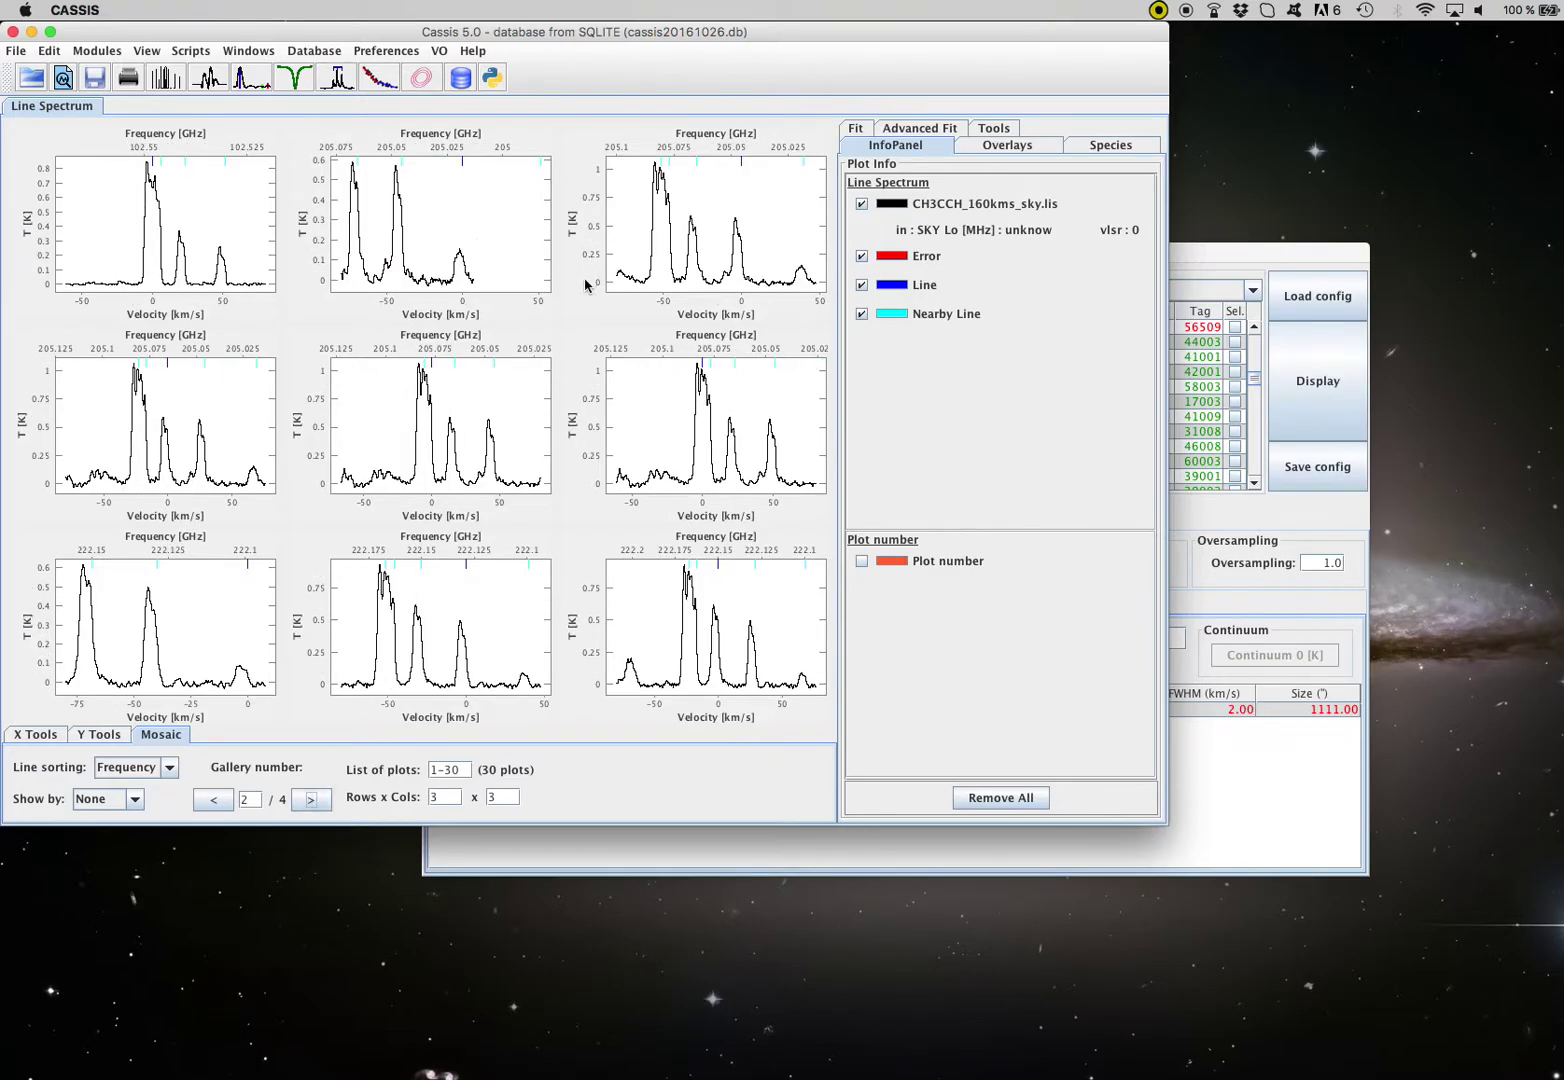
pyautogui.click(214, 799)
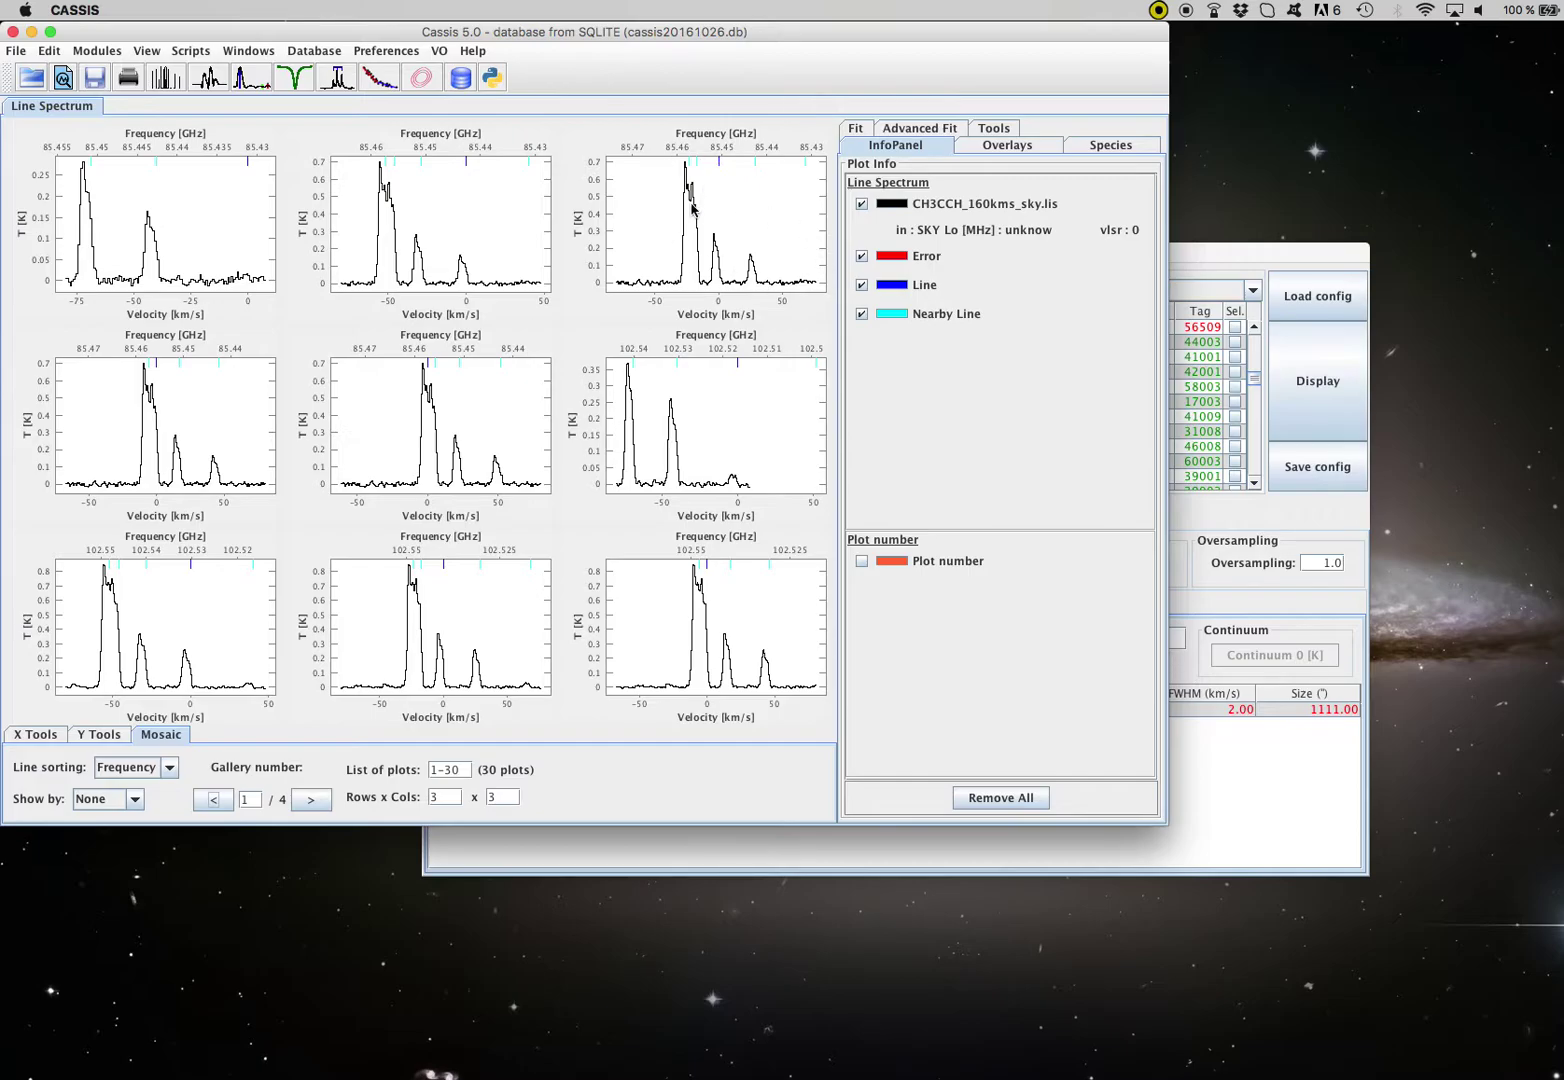
# Show the third spectrum at 85450.77 MHz alone and inspect its CH3CCH line markers
pyautogui.doubleClick(748, 234)
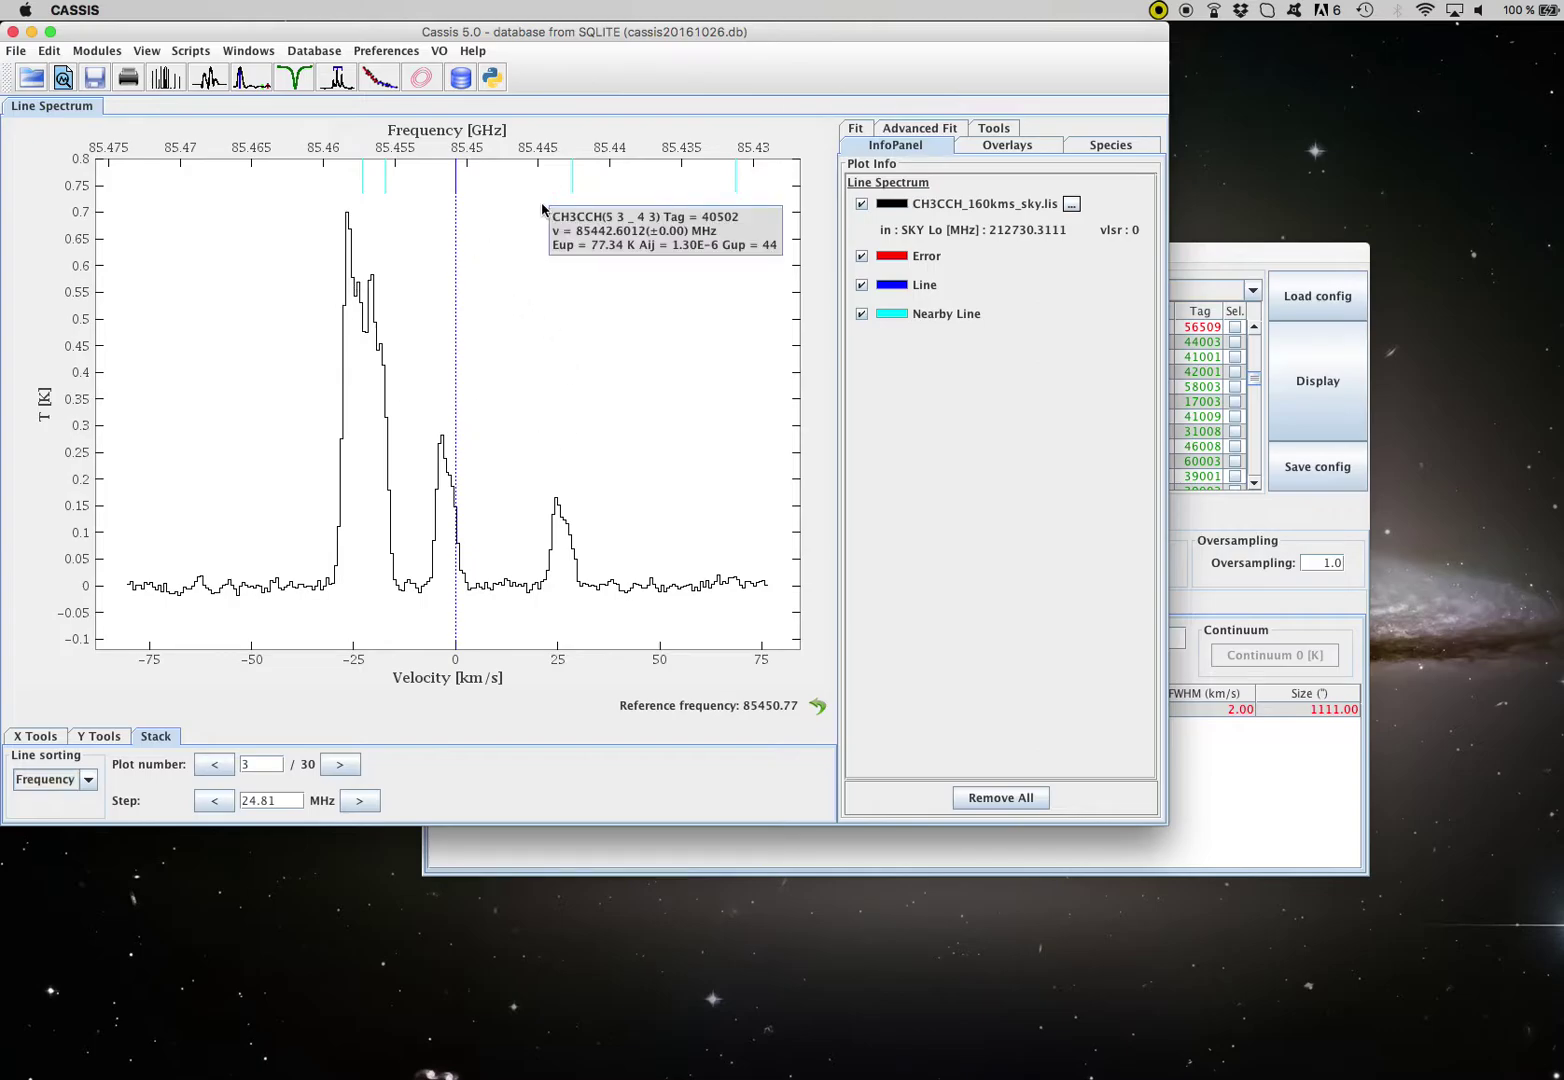
pyautogui.moveTo(364, 186)
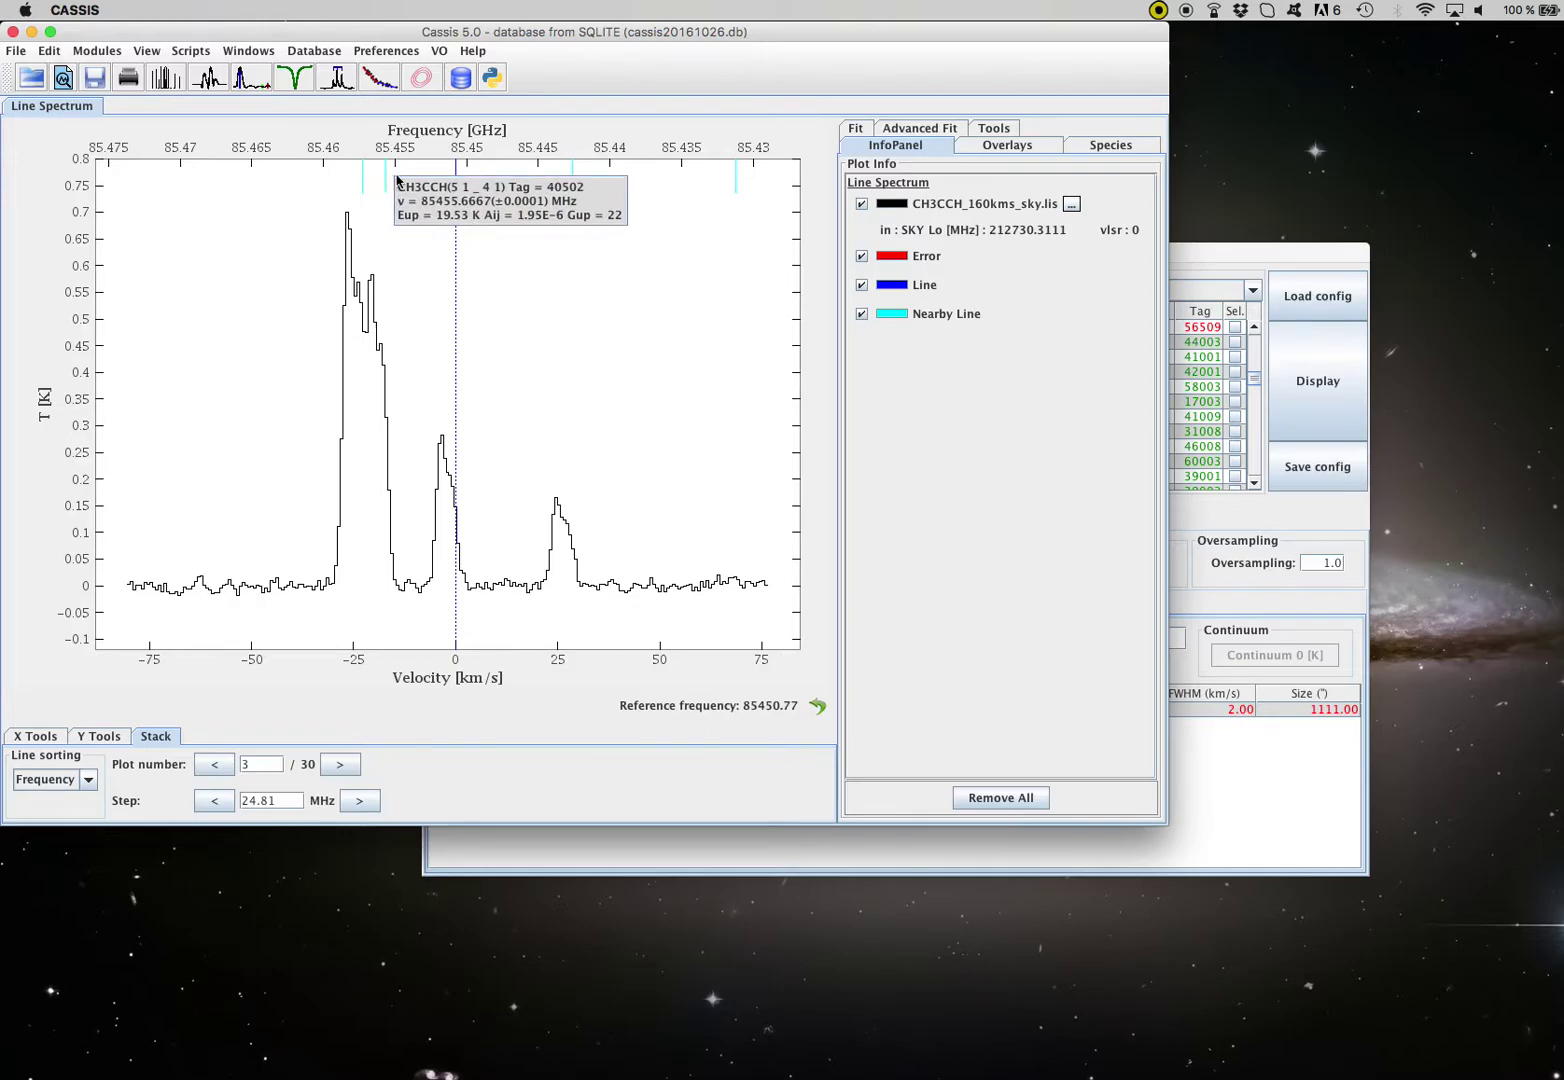
pyautogui.moveTo(586, 190)
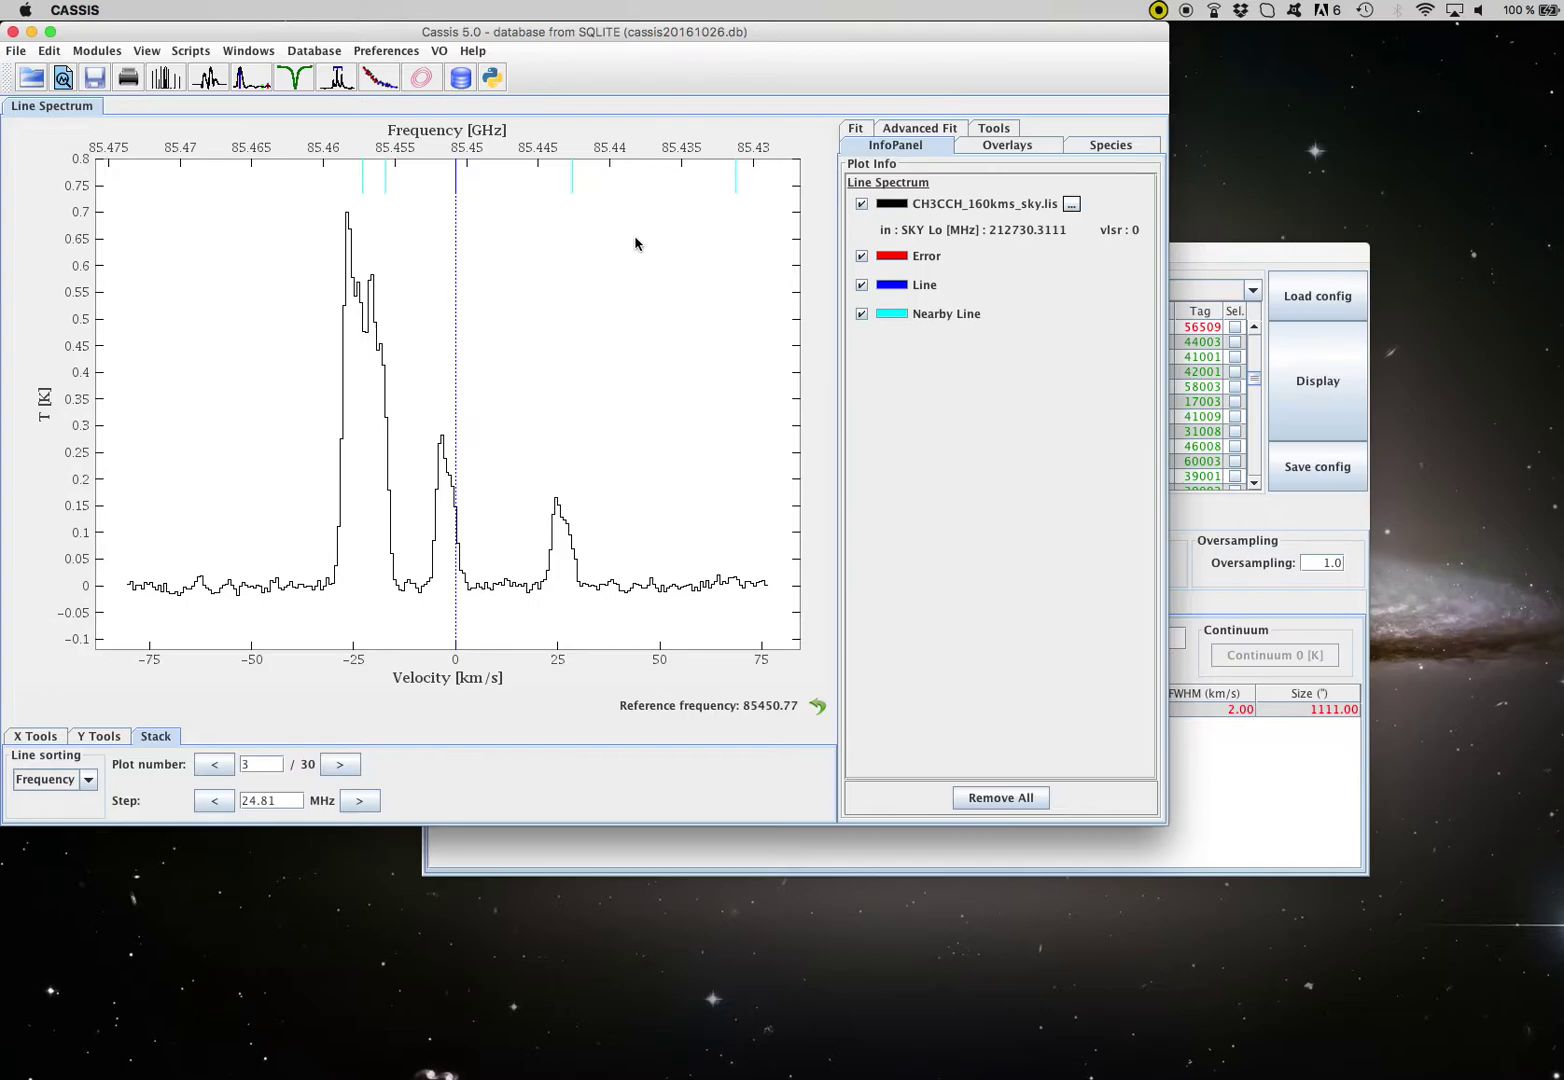
# Add a CH3CCH Multi-Gaussian fit component with children shifted by 68.735, 28.646 and −17.192
pyautogui.click(904, 128)
pyautogui.moveTo(820, 183); pyautogui.dragTo(1259, 38)
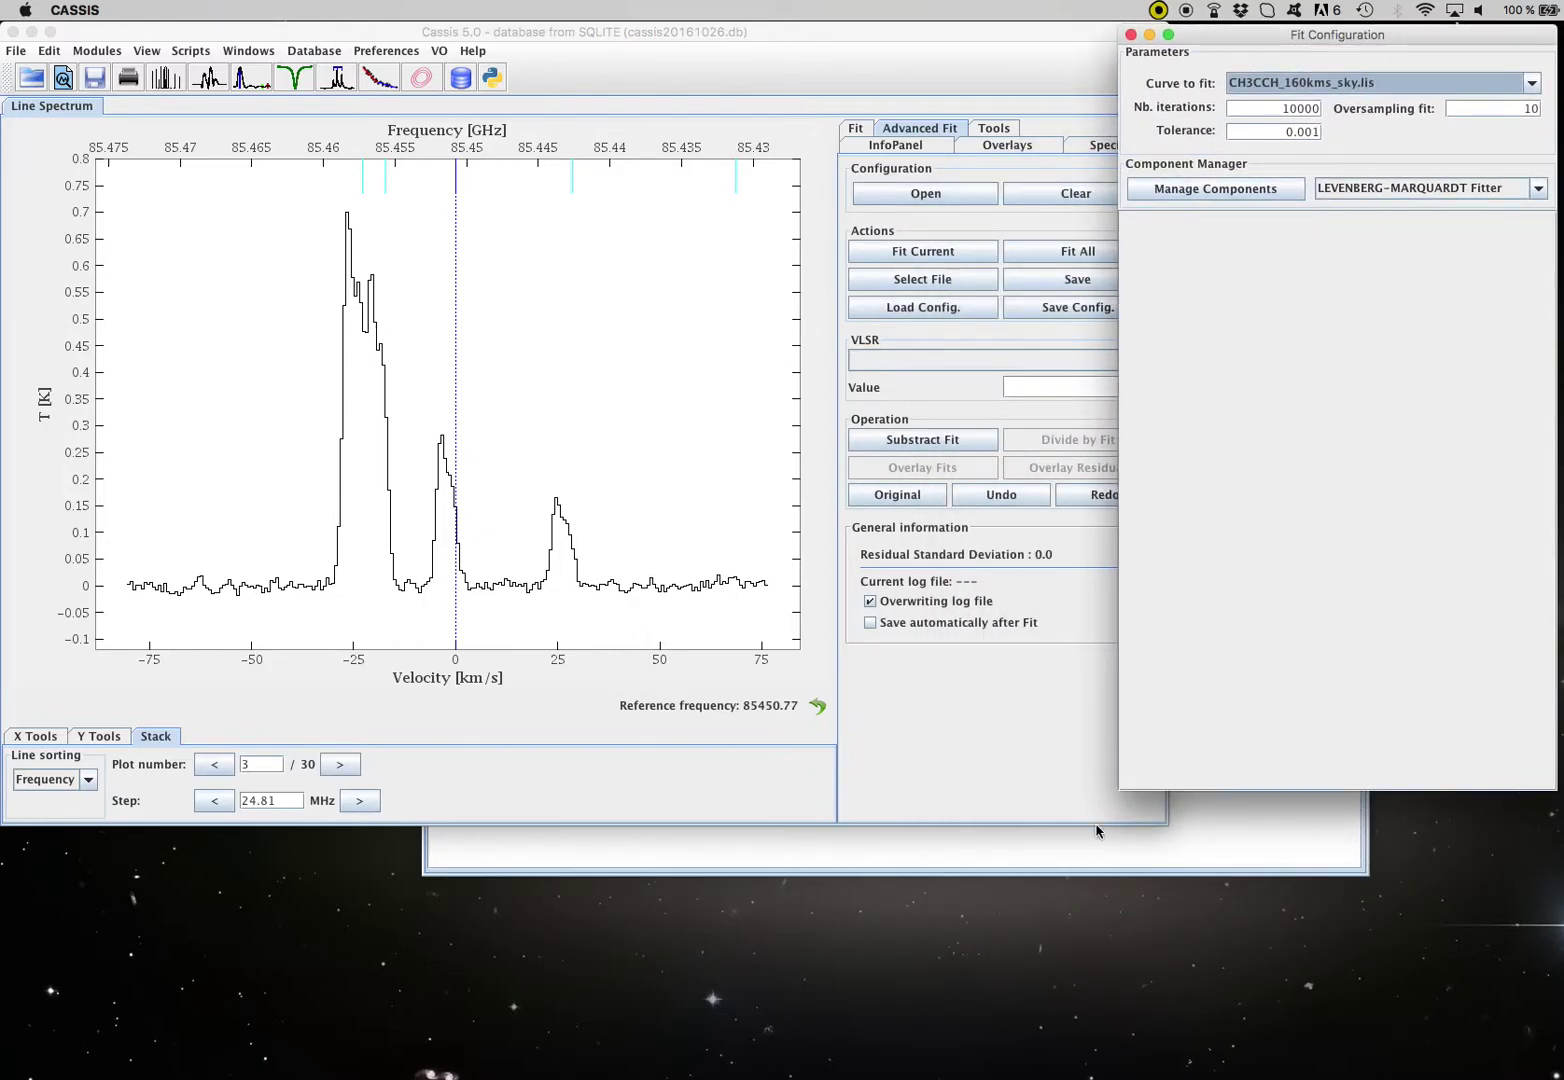
pyautogui.moveTo(1160, 822); pyautogui.dragTo(1110, 837)
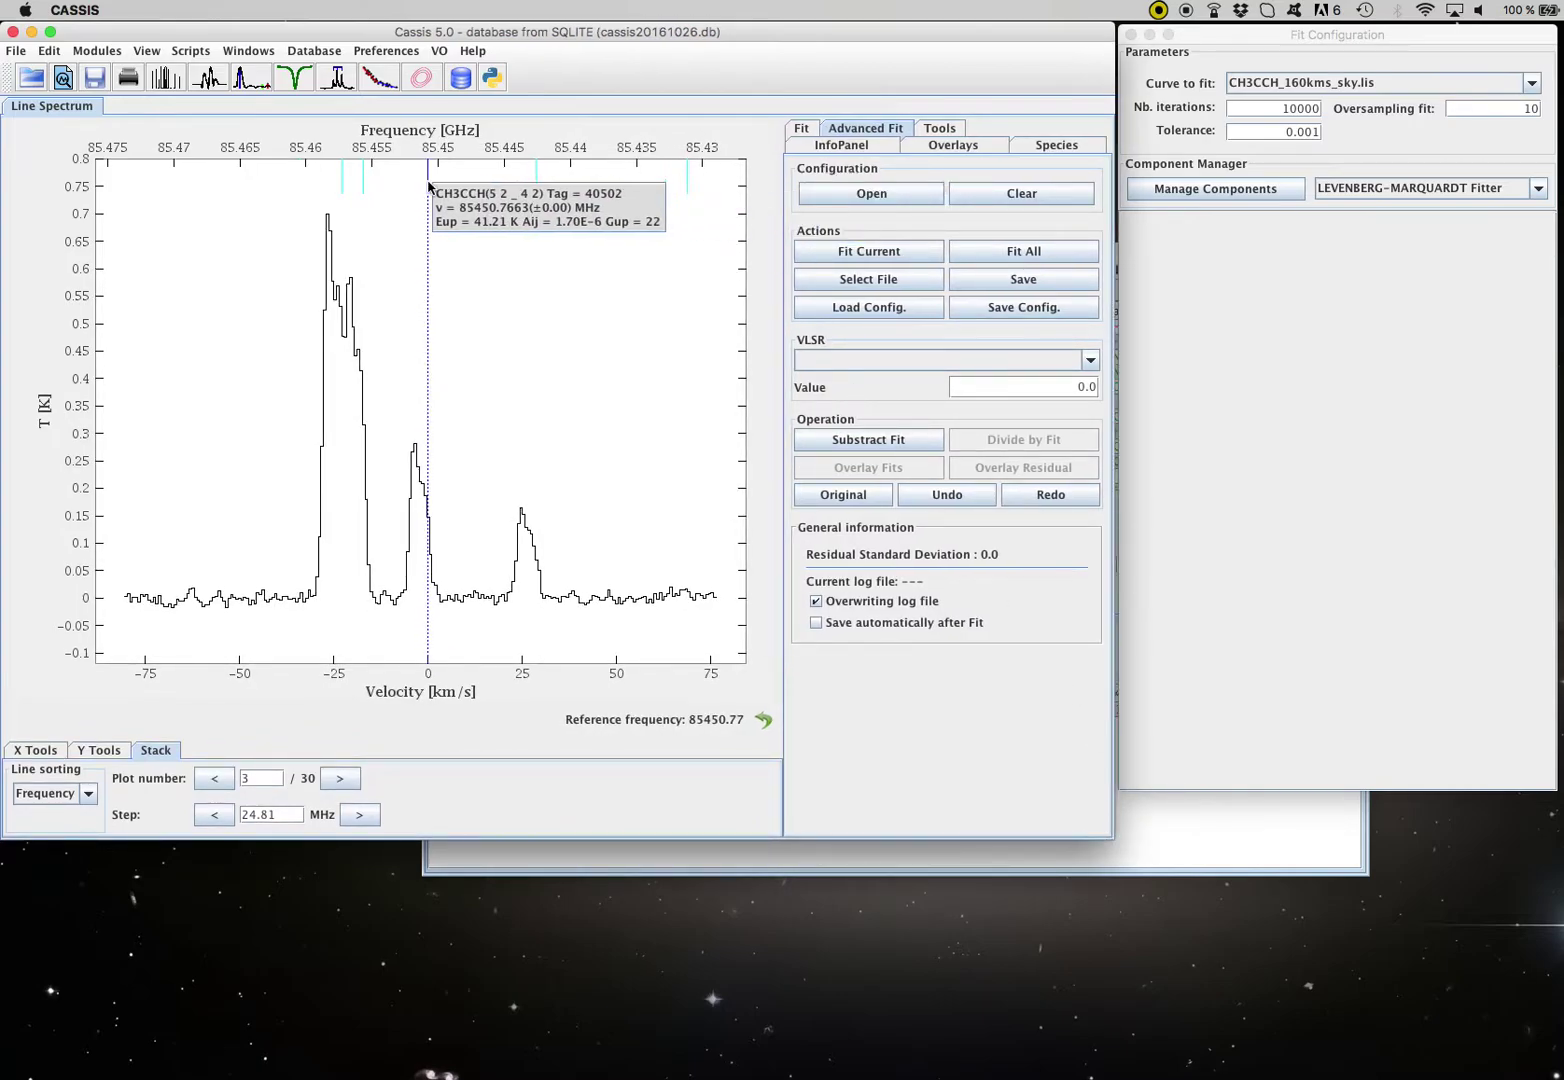
pyautogui.click(428, 186)
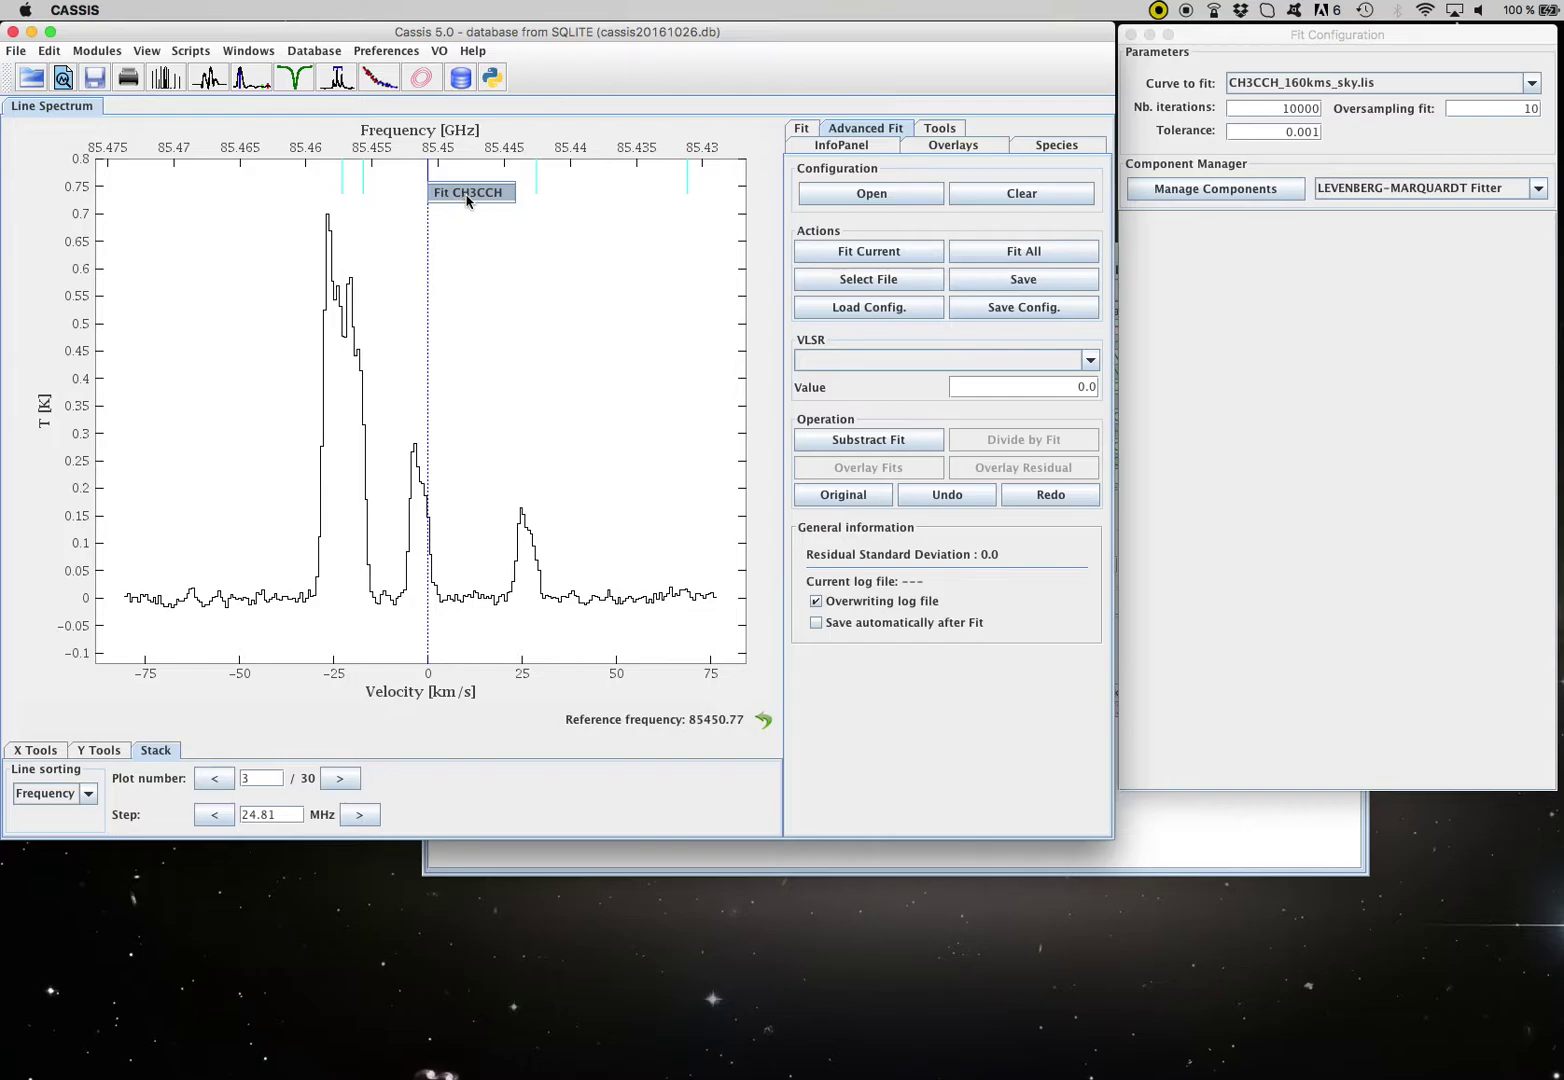
pyautogui.click(466, 193)
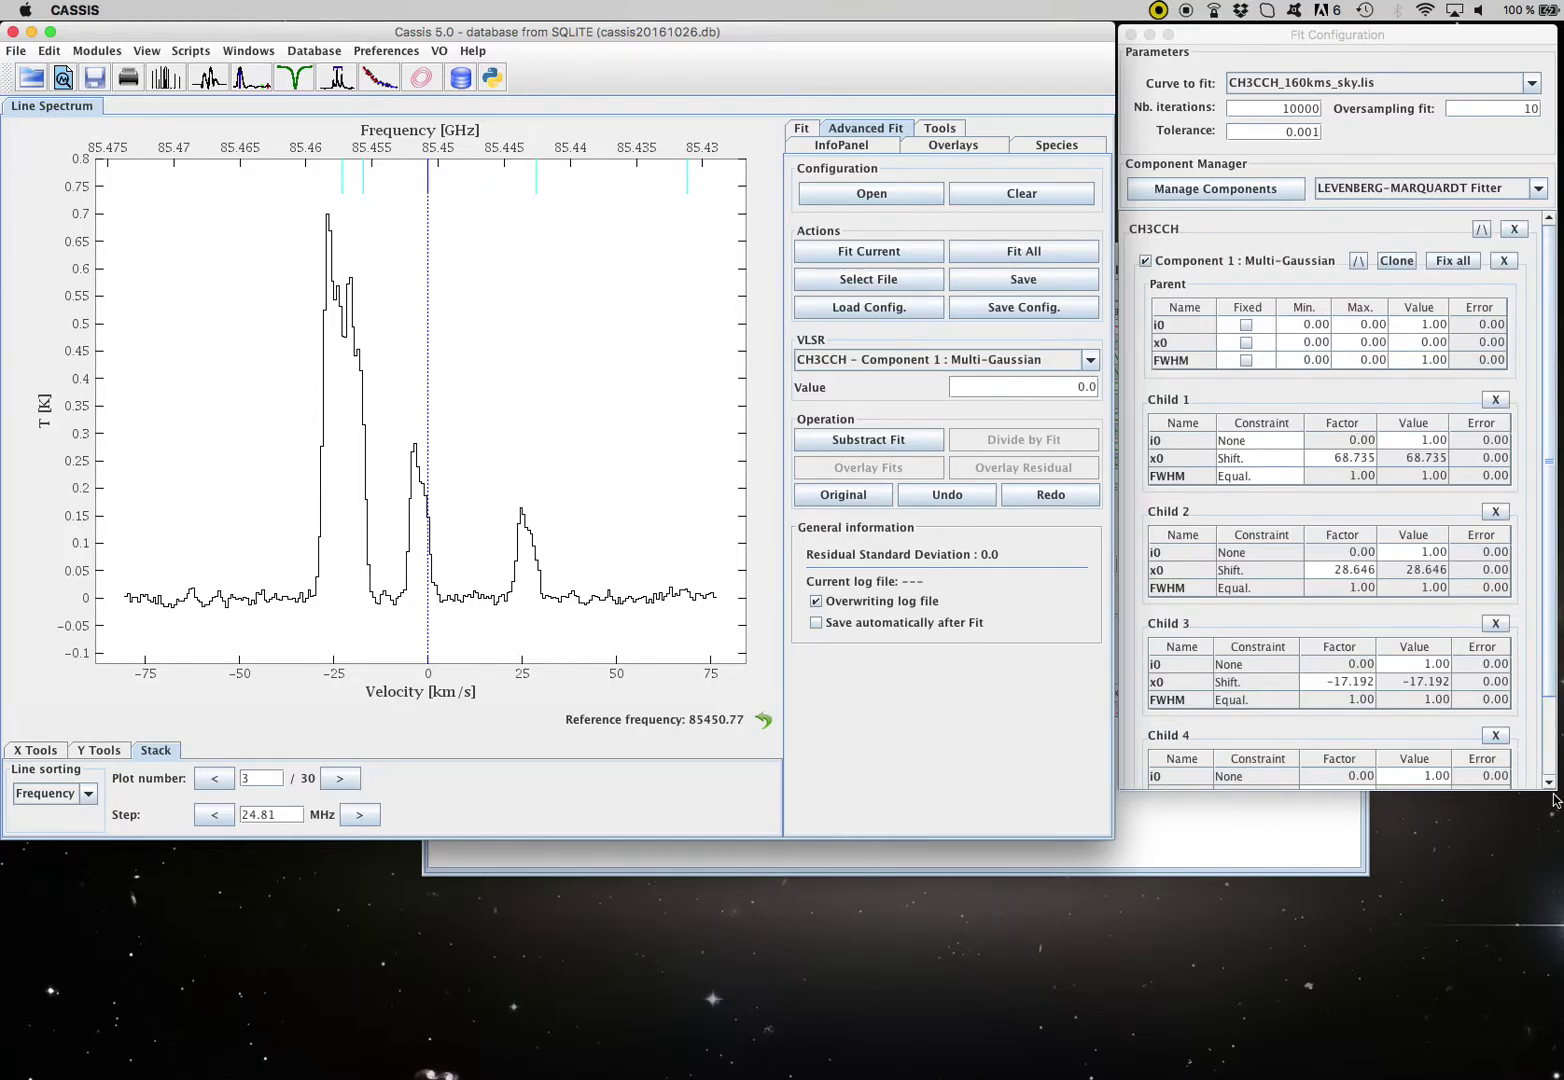
# Enlarge the fit configuration to show the fourth child at −22.924 and read the first peak's coordinates
pyautogui.moveTo(1554, 796); pyautogui.dragTo(1551, 858)
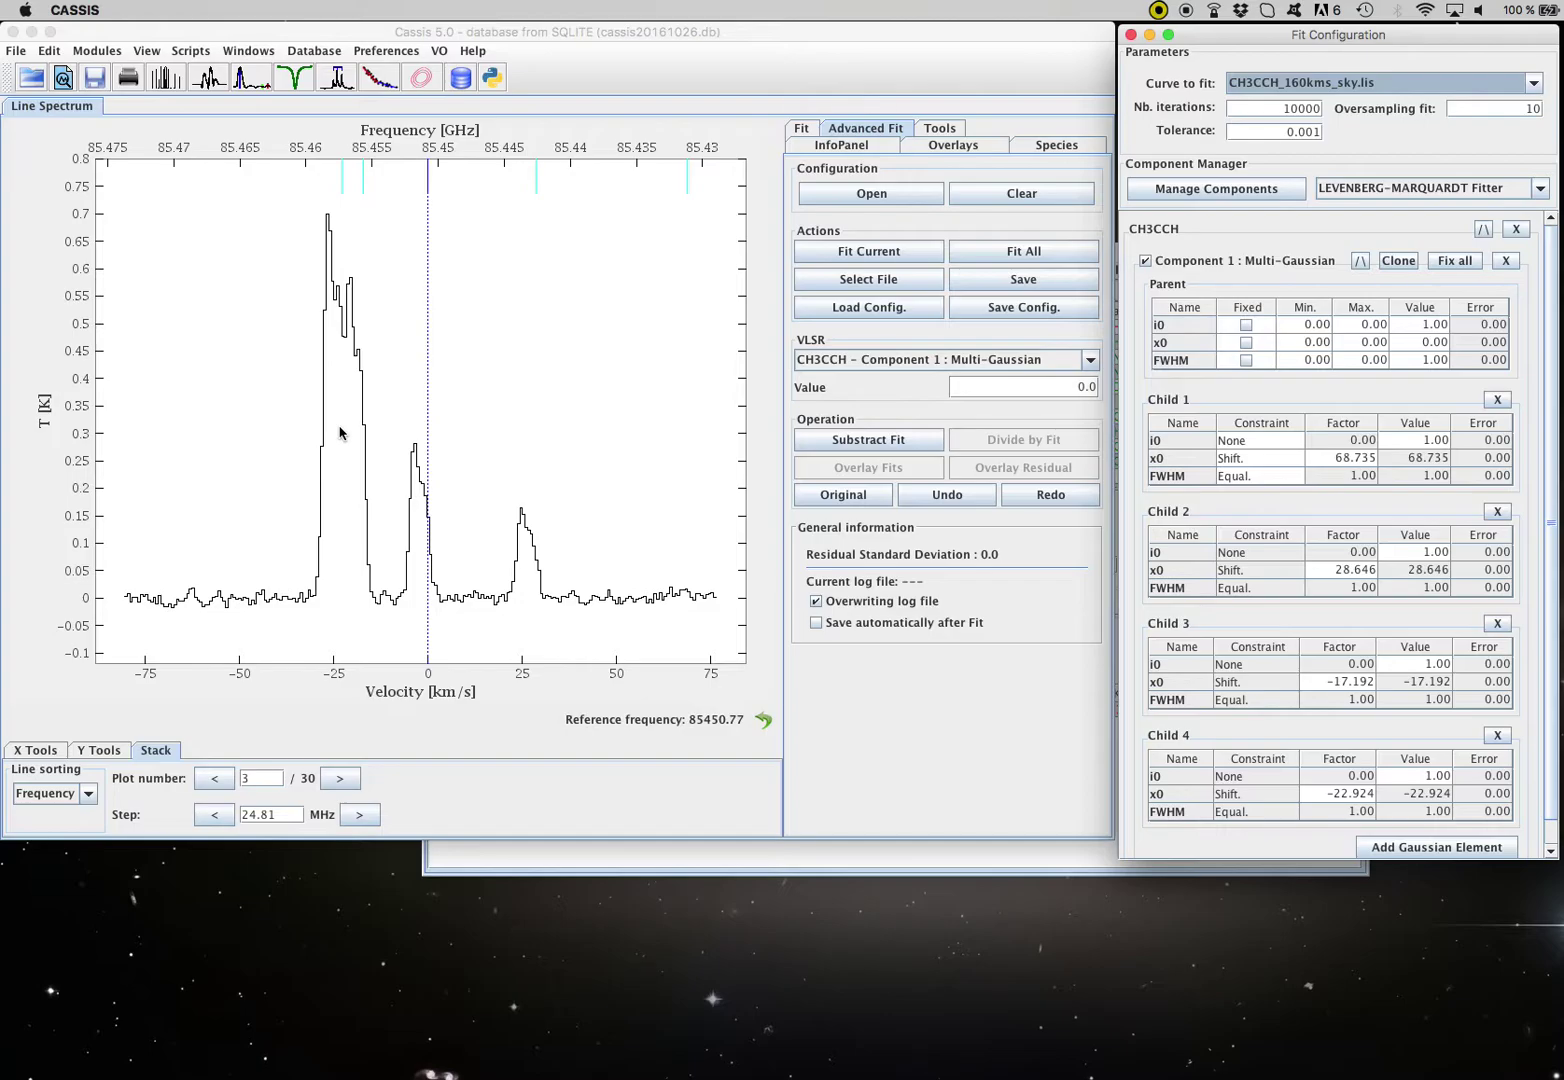
pyautogui.moveTo(340, 432); pyautogui.dragTo(639, 515)
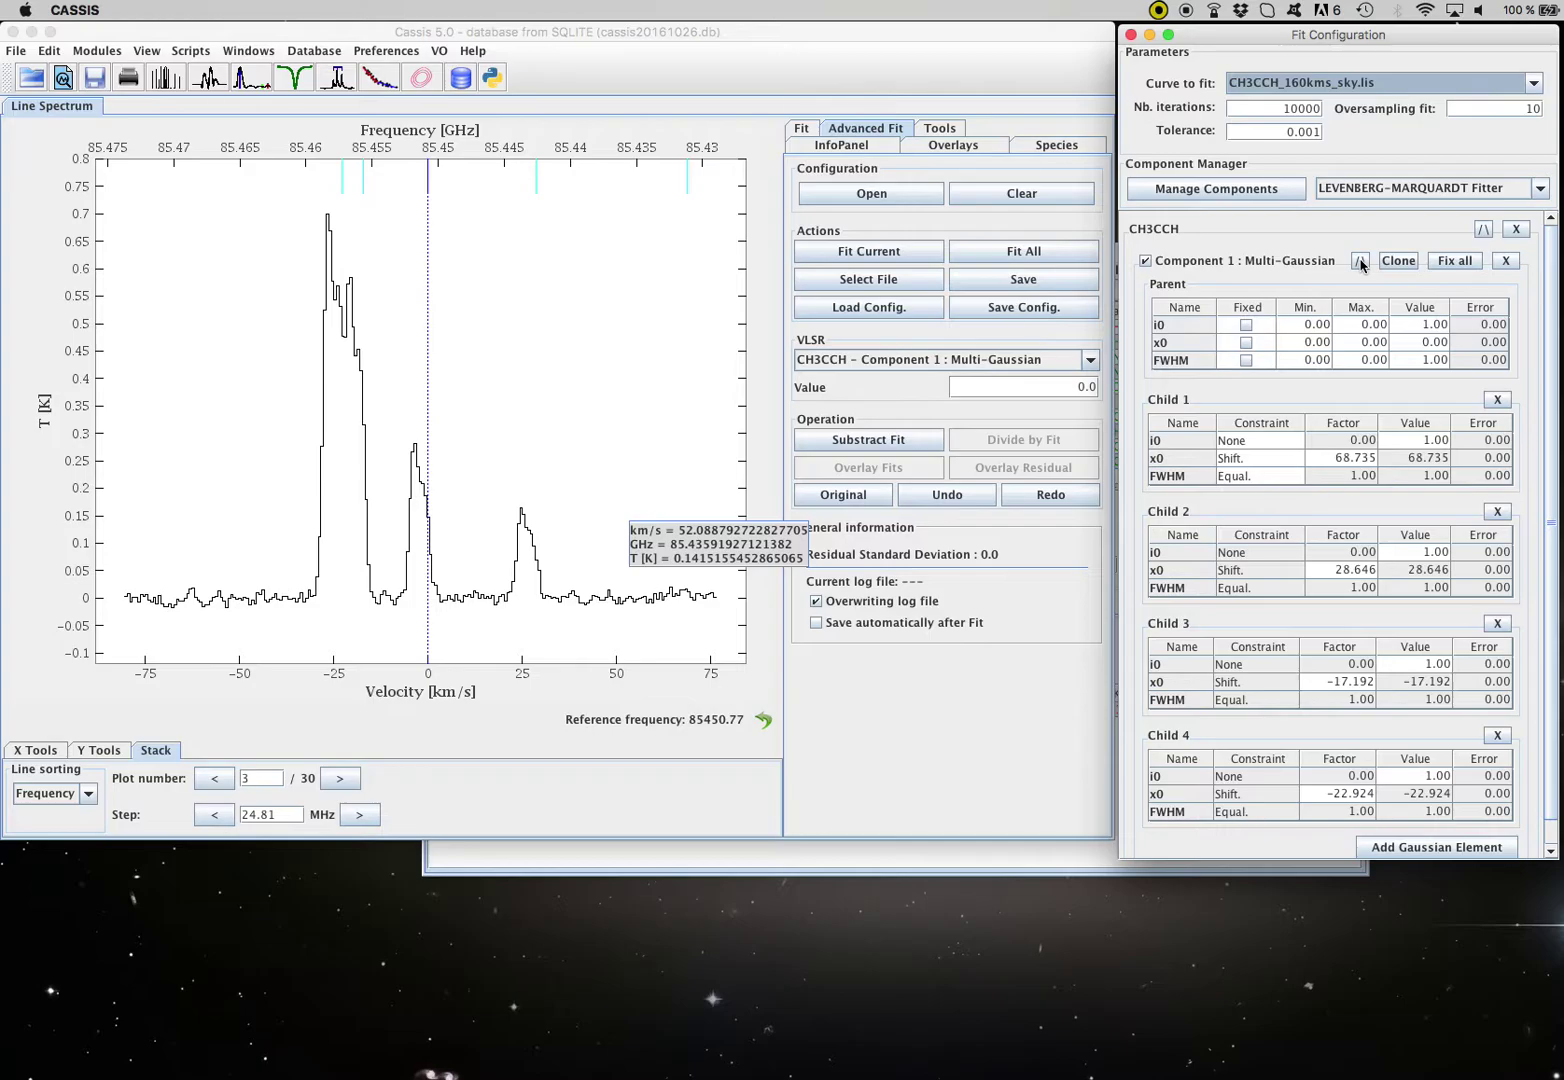
# Clone Component 1 into Component 2 and expand it to show its four child Gaussians
pyautogui.click(1360, 261)
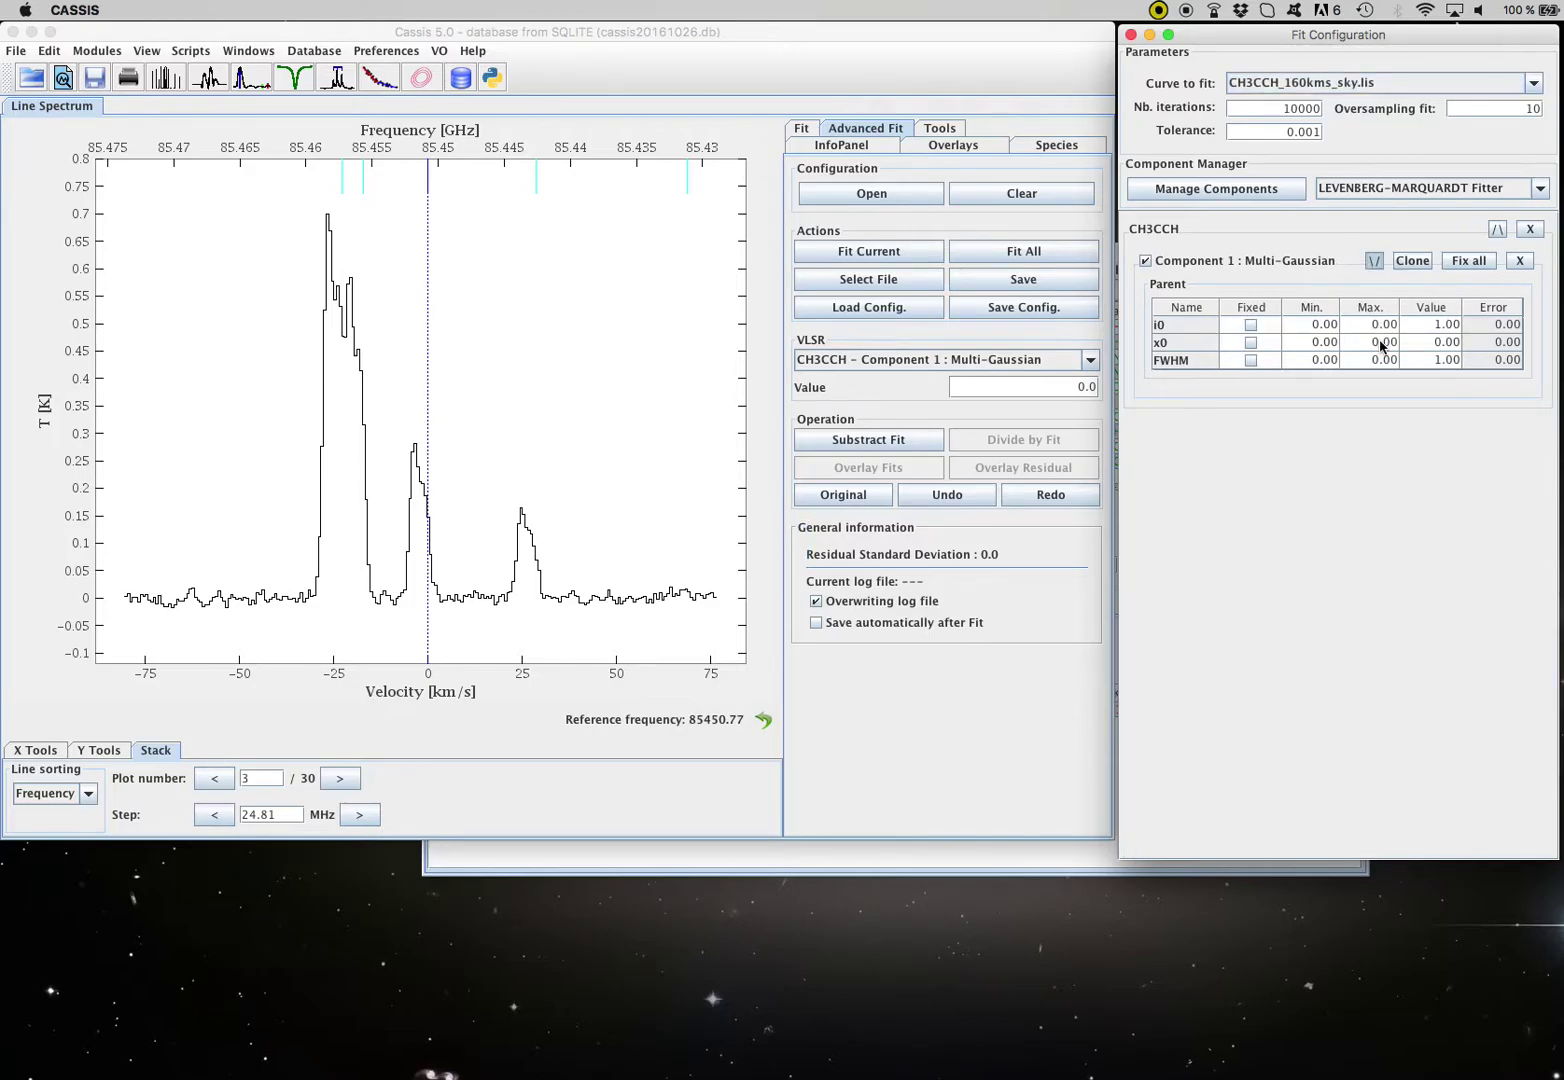
pyautogui.click(1421, 263)
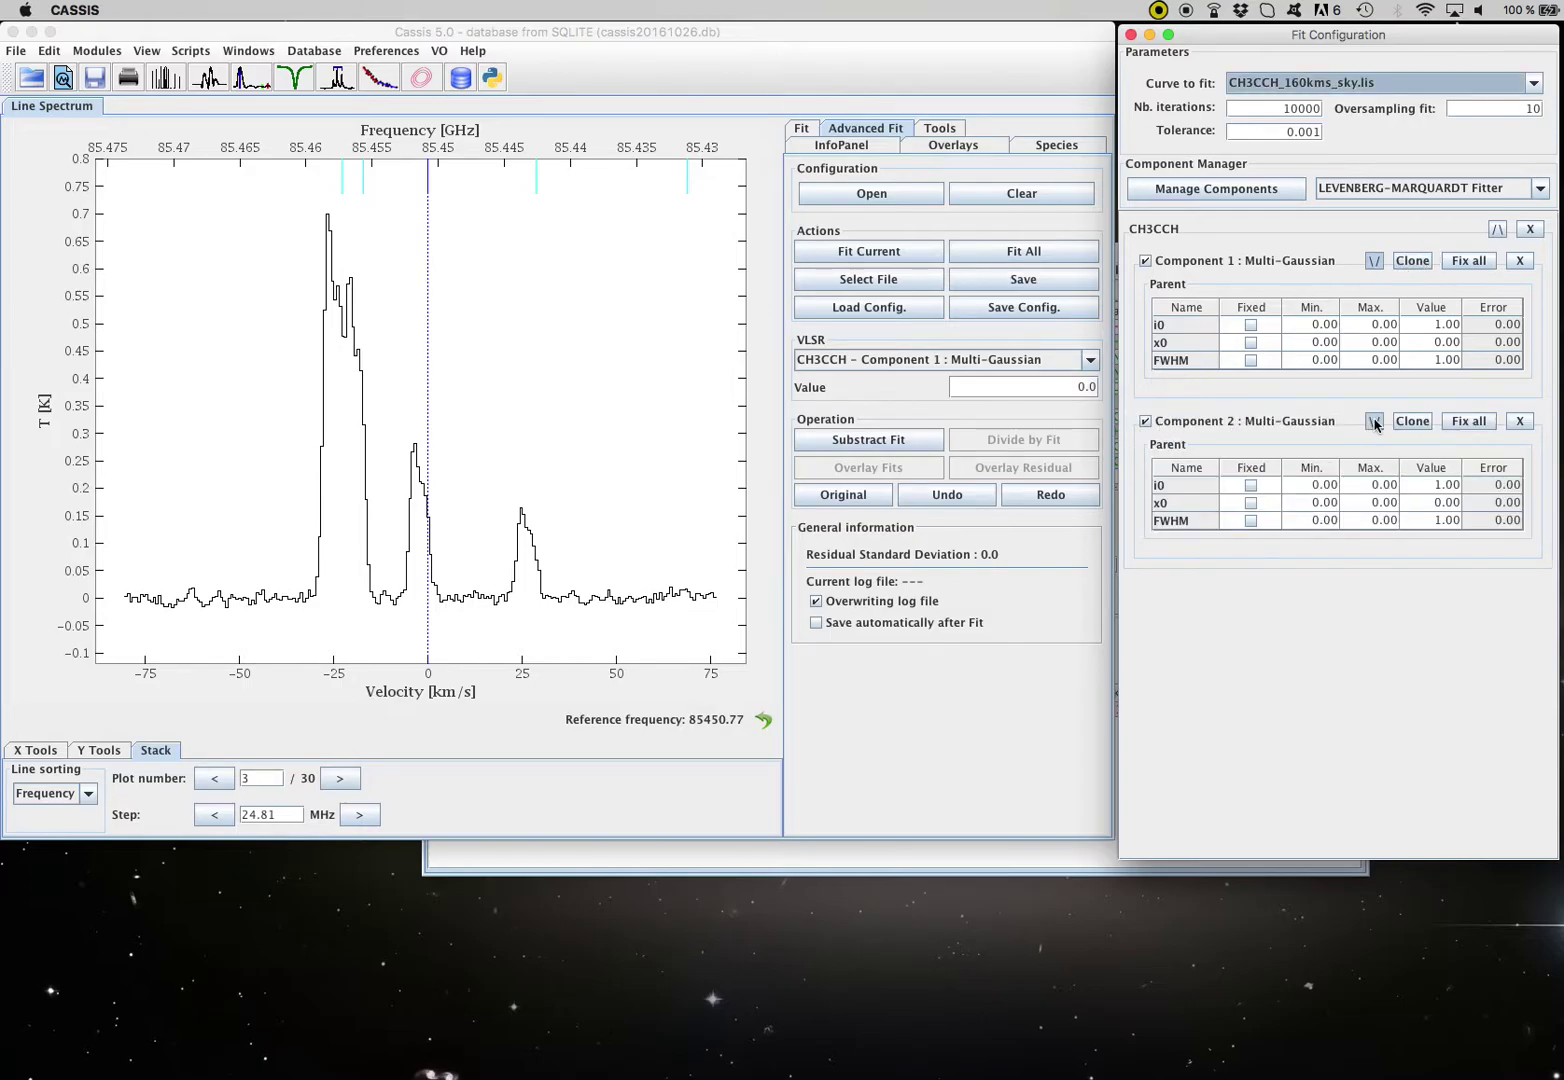
pyautogui.click(1372, 422)
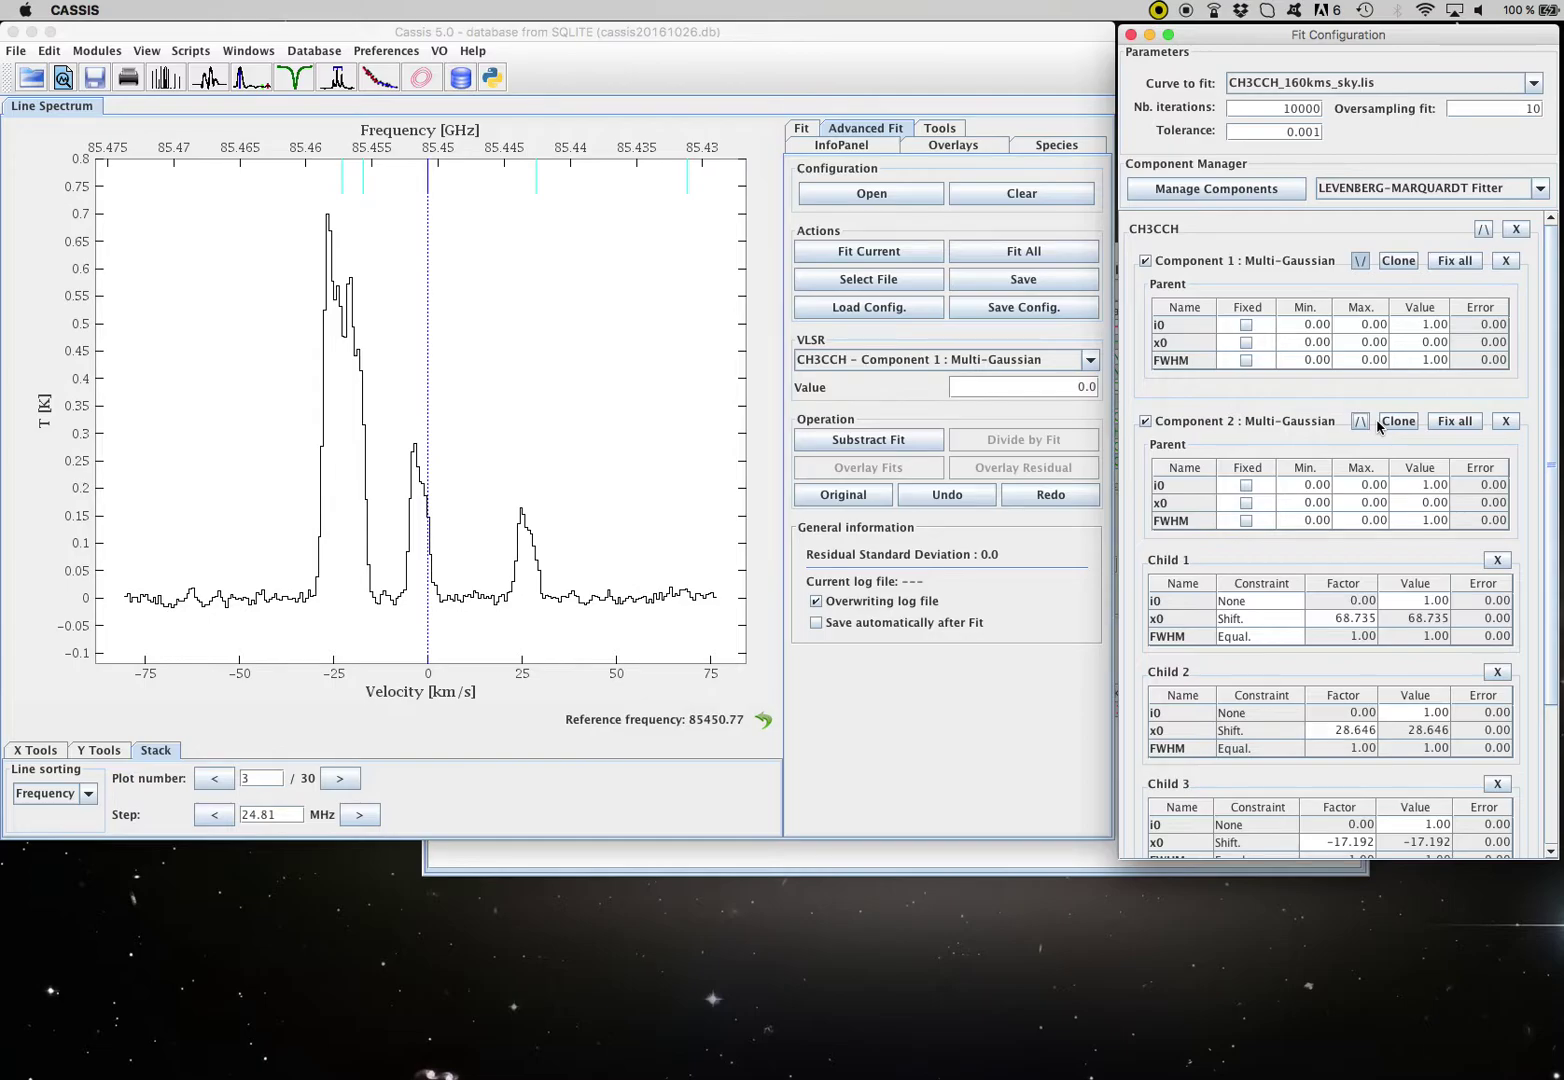
pyautogui.moveTo(1551, 420); pyautogui.dragTo(1551, 522)
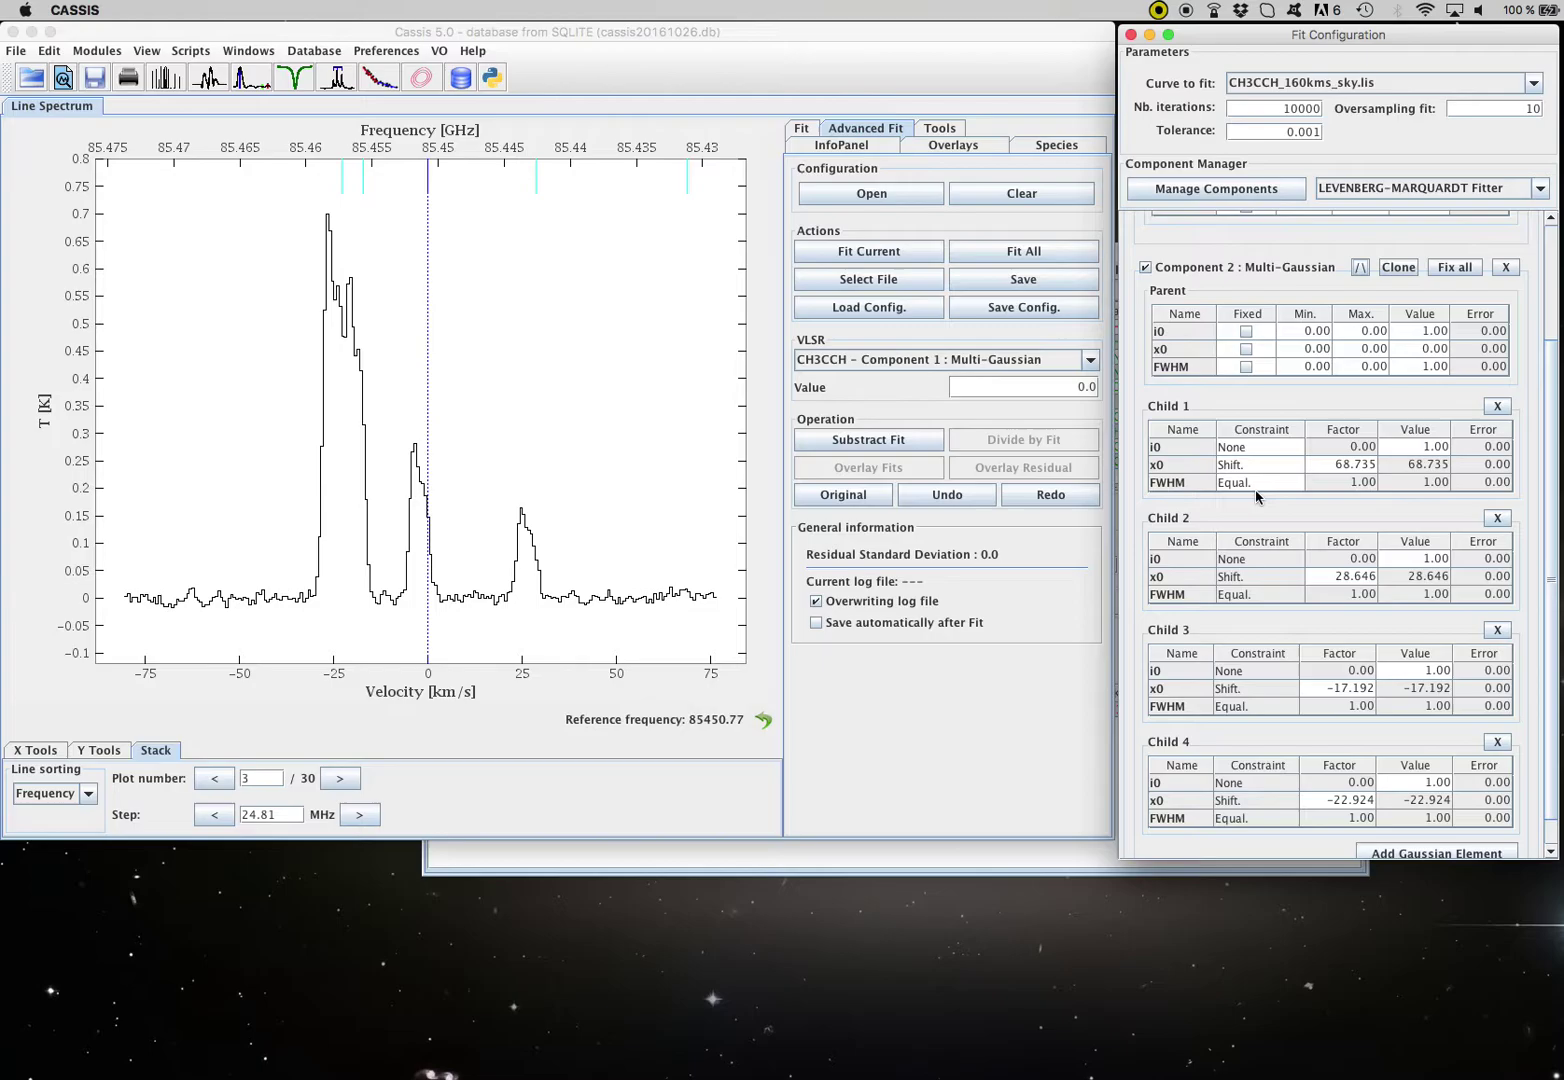
# Set Component 1's VLSR to -4, moving its children to 64.736, 24.647, −21.193 and −26.924
pyautogui.moveTo(1551, 367); pyautogui.dragTo(1536, 230)
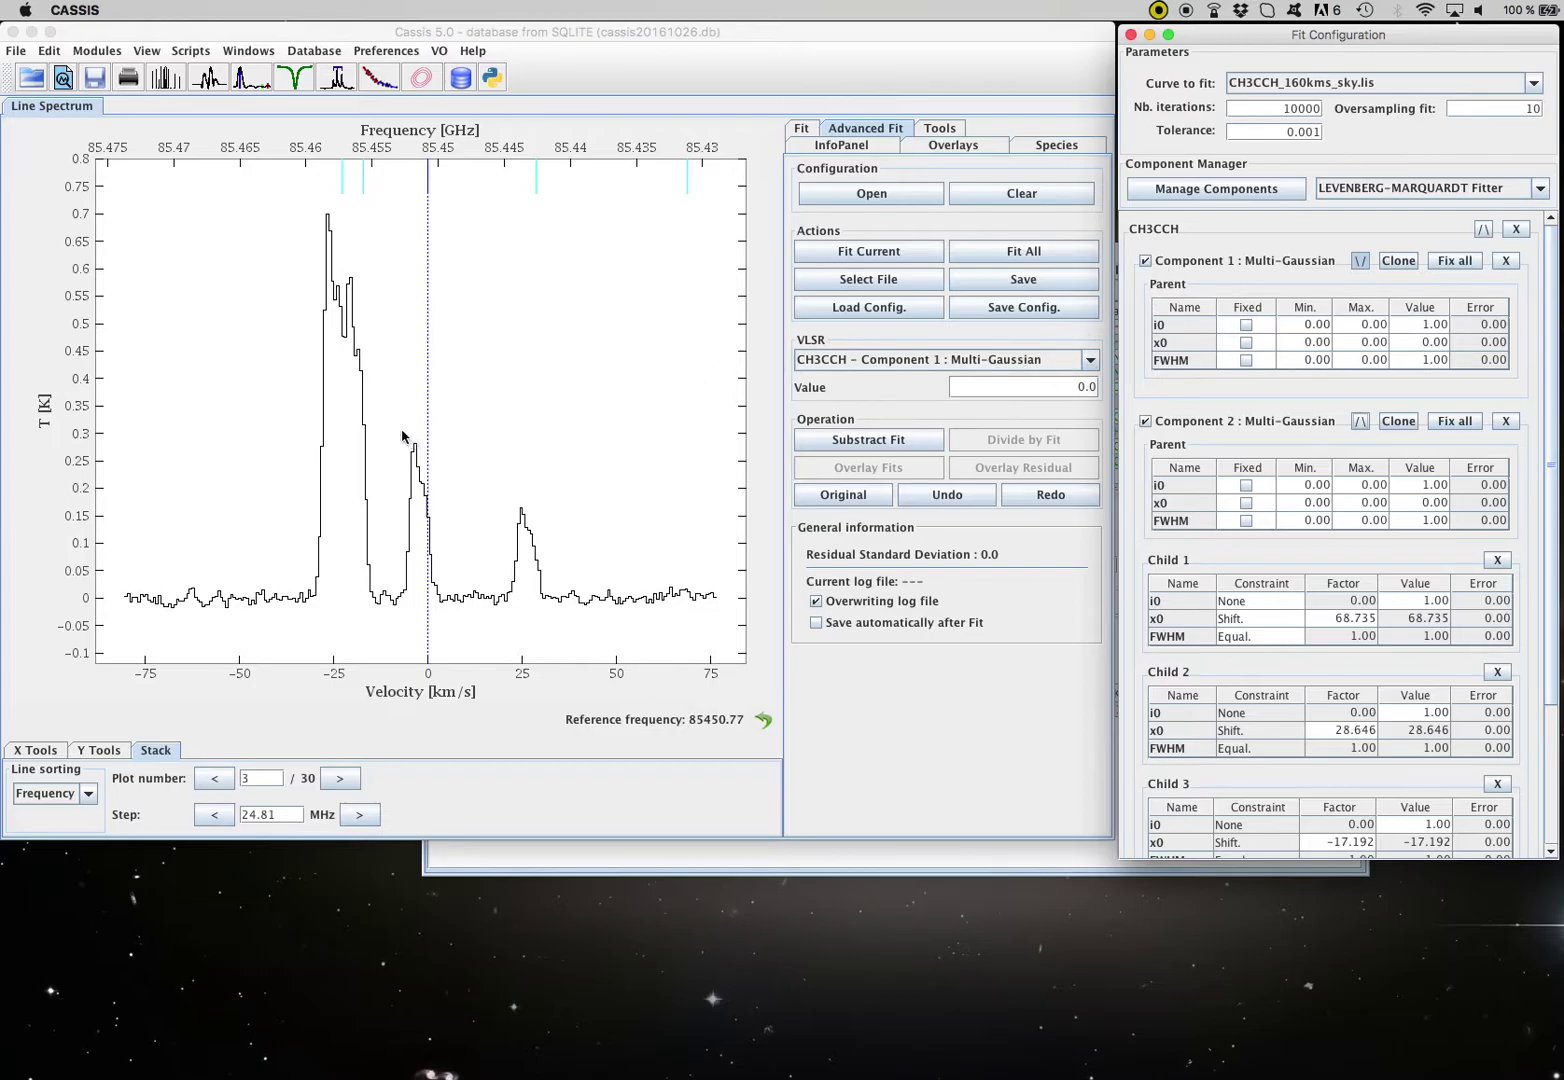
pyautogui.moveTo(421, 440)
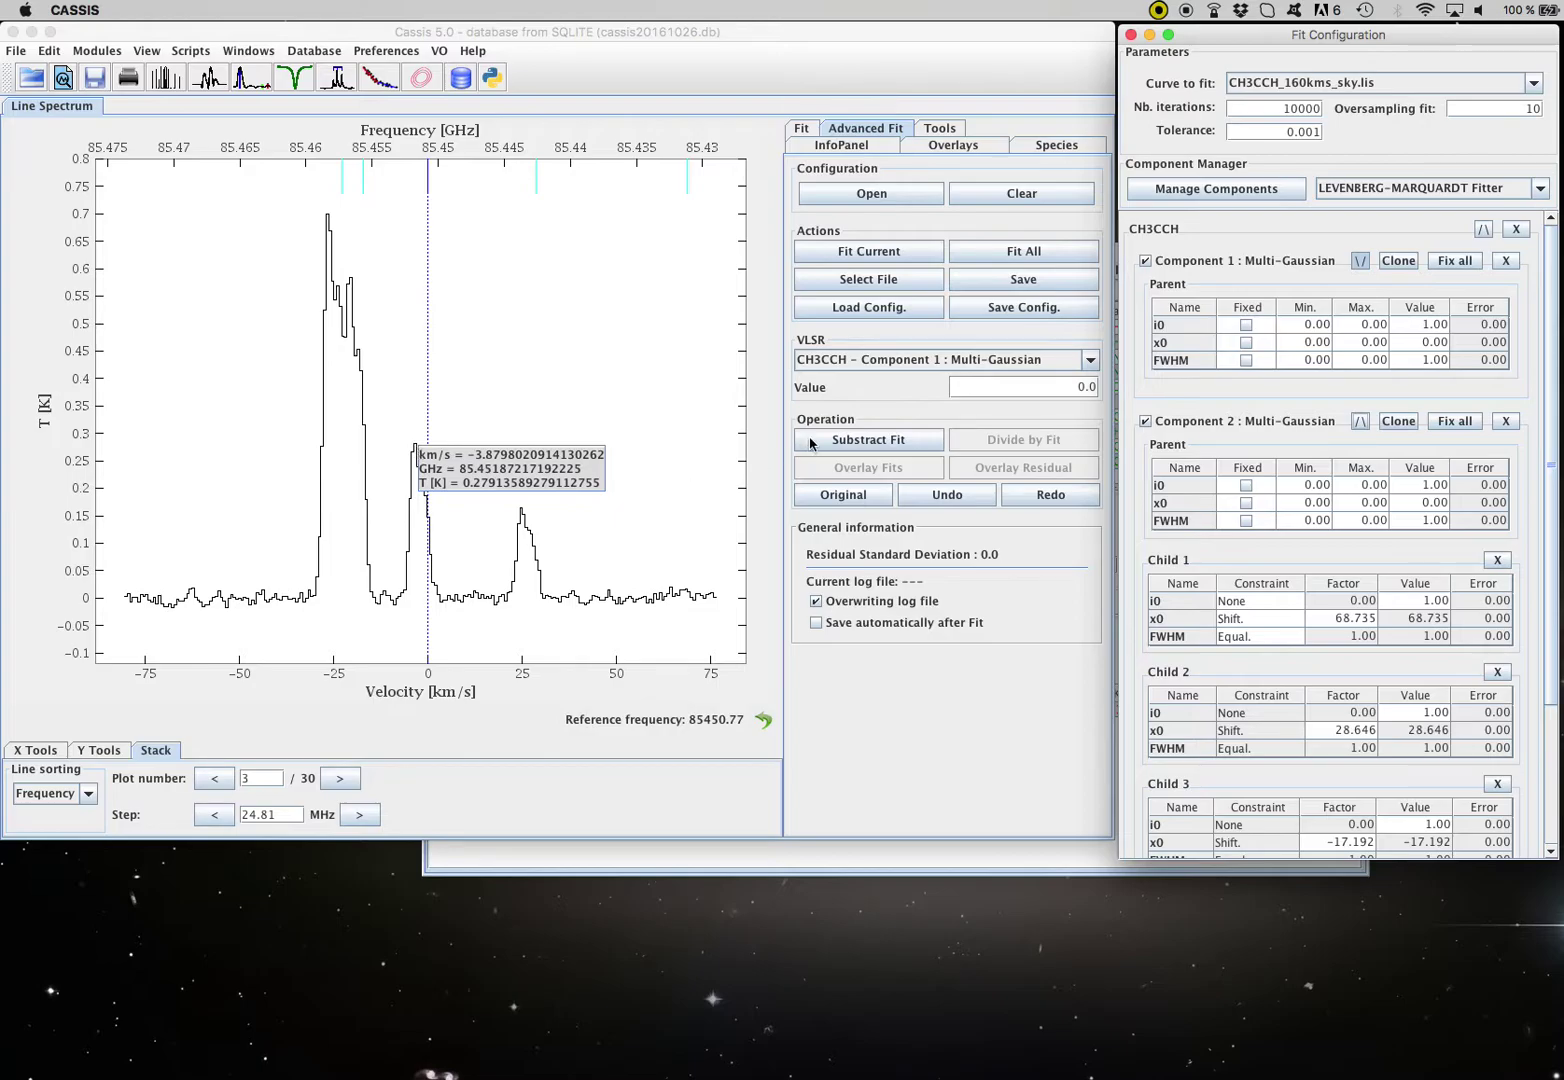
pyautogui.doubleClick(1090, 388)
pyautogui.write('-4')
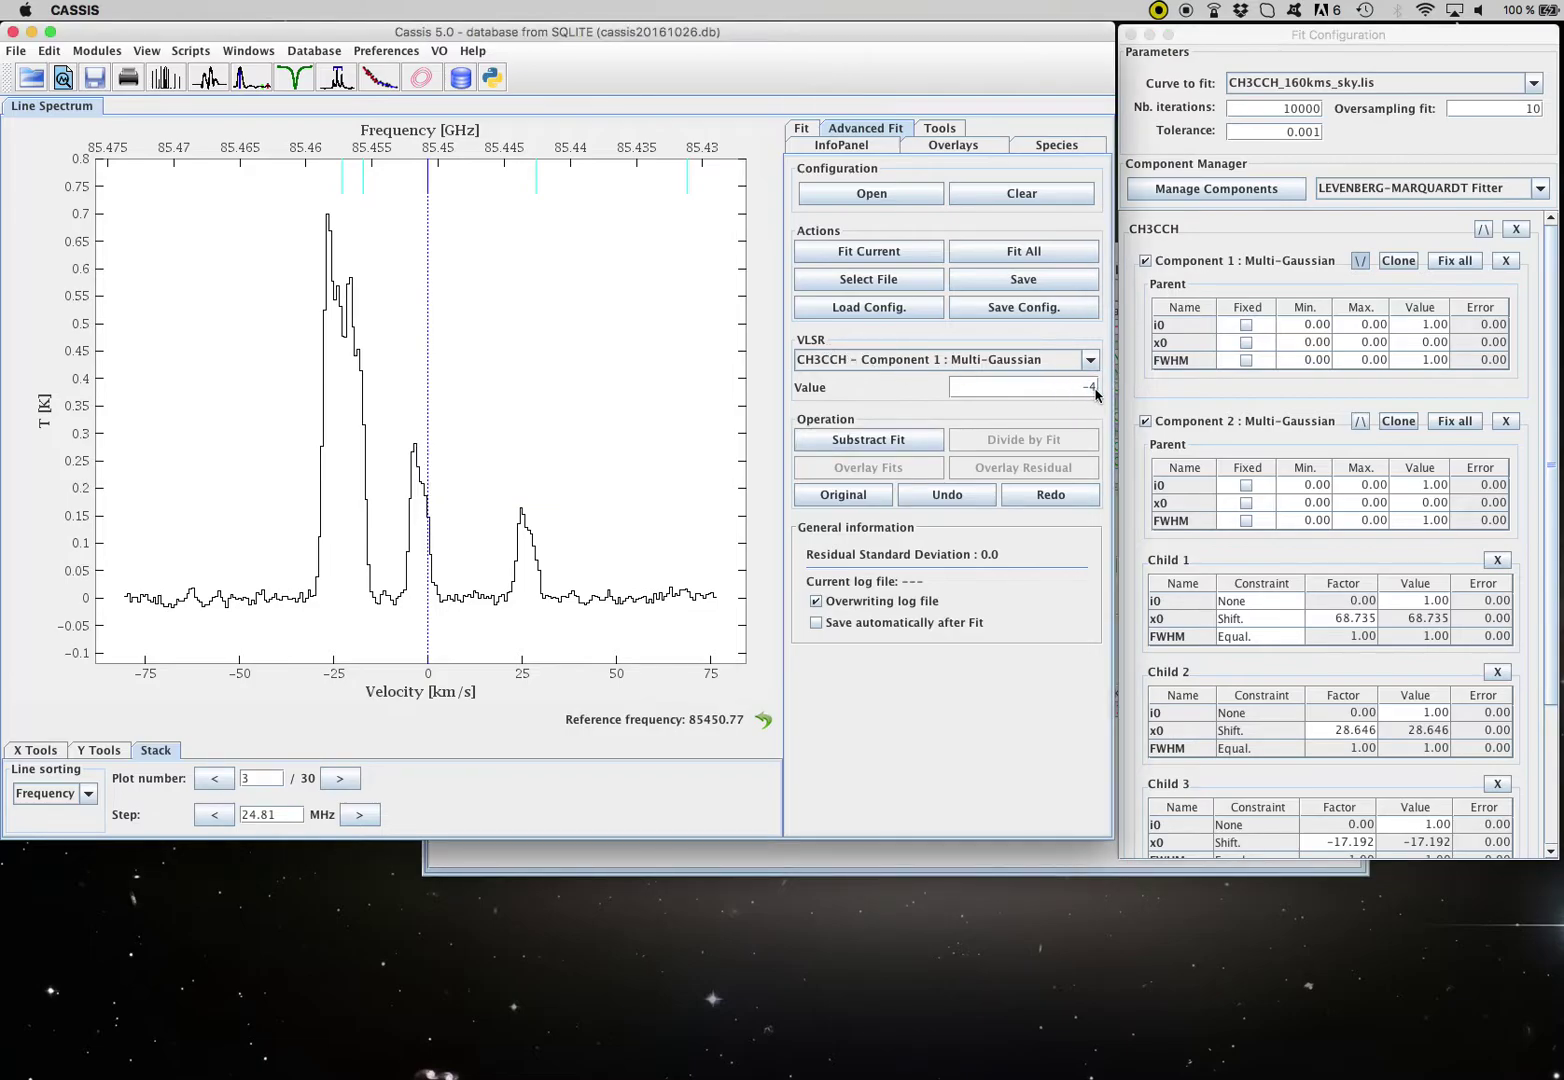
pyautogui.press('Return')
pyautogui.click(1360, 262)
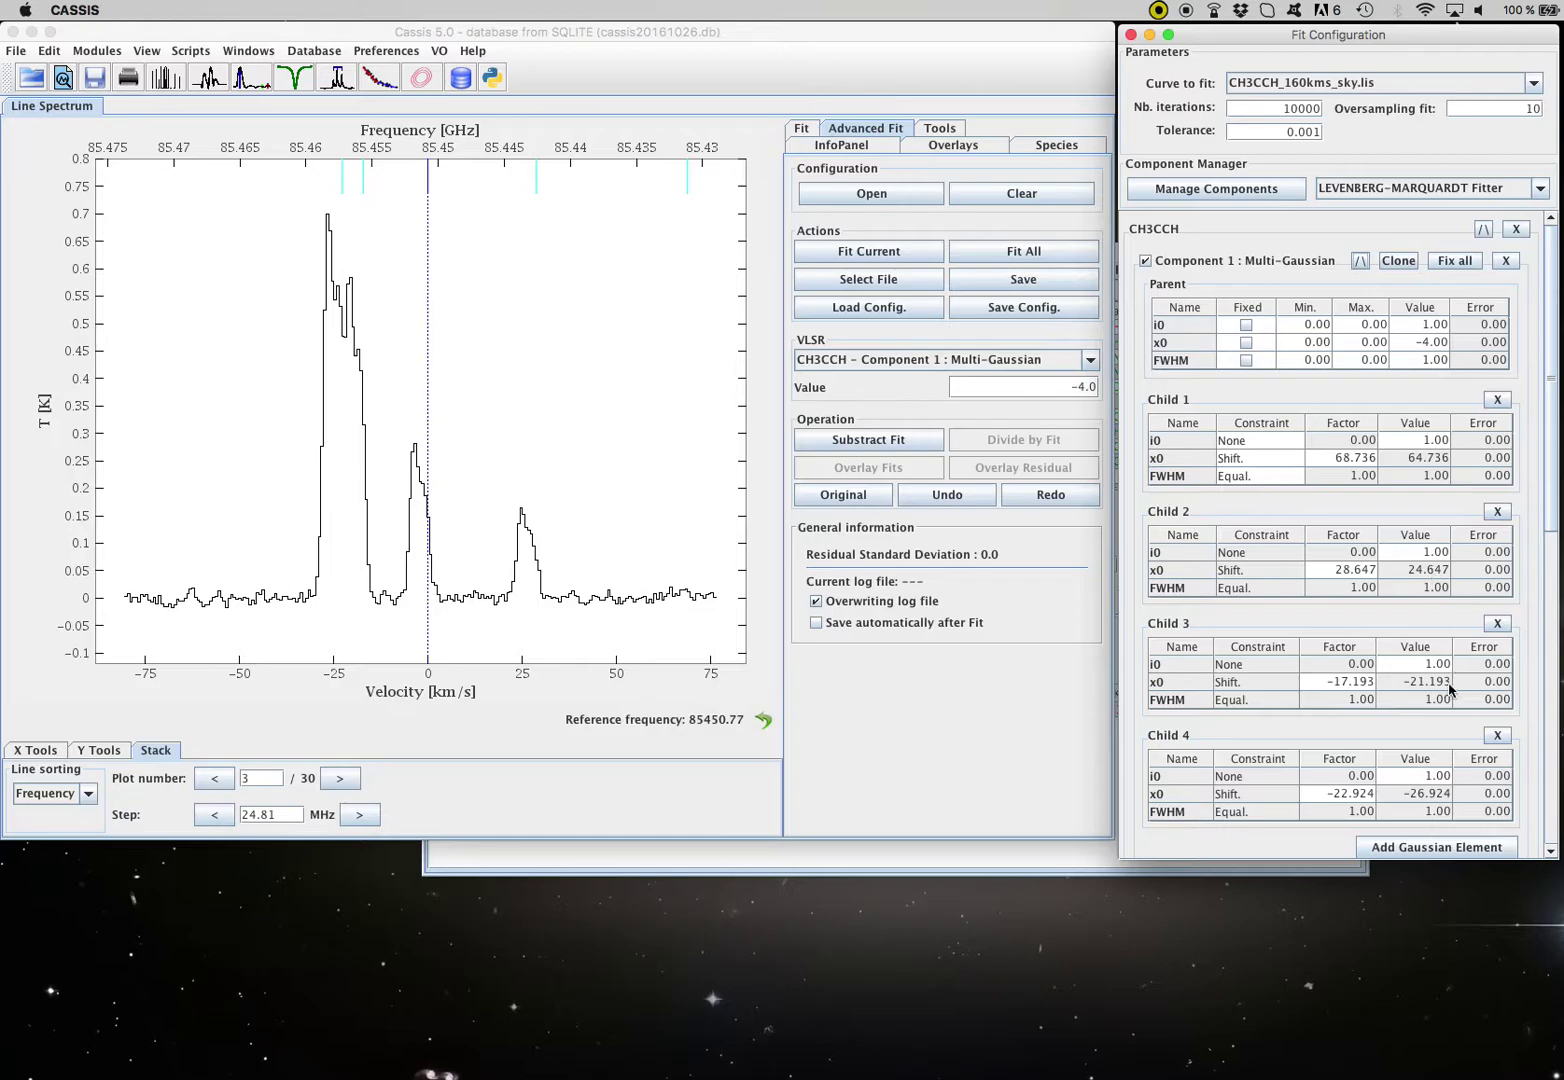
# Set Component 2's VLSR to -1 so its parent x0 sits at -1.00
pyautogui.click(1360, 260)
pyautogui.click(1092, 360)
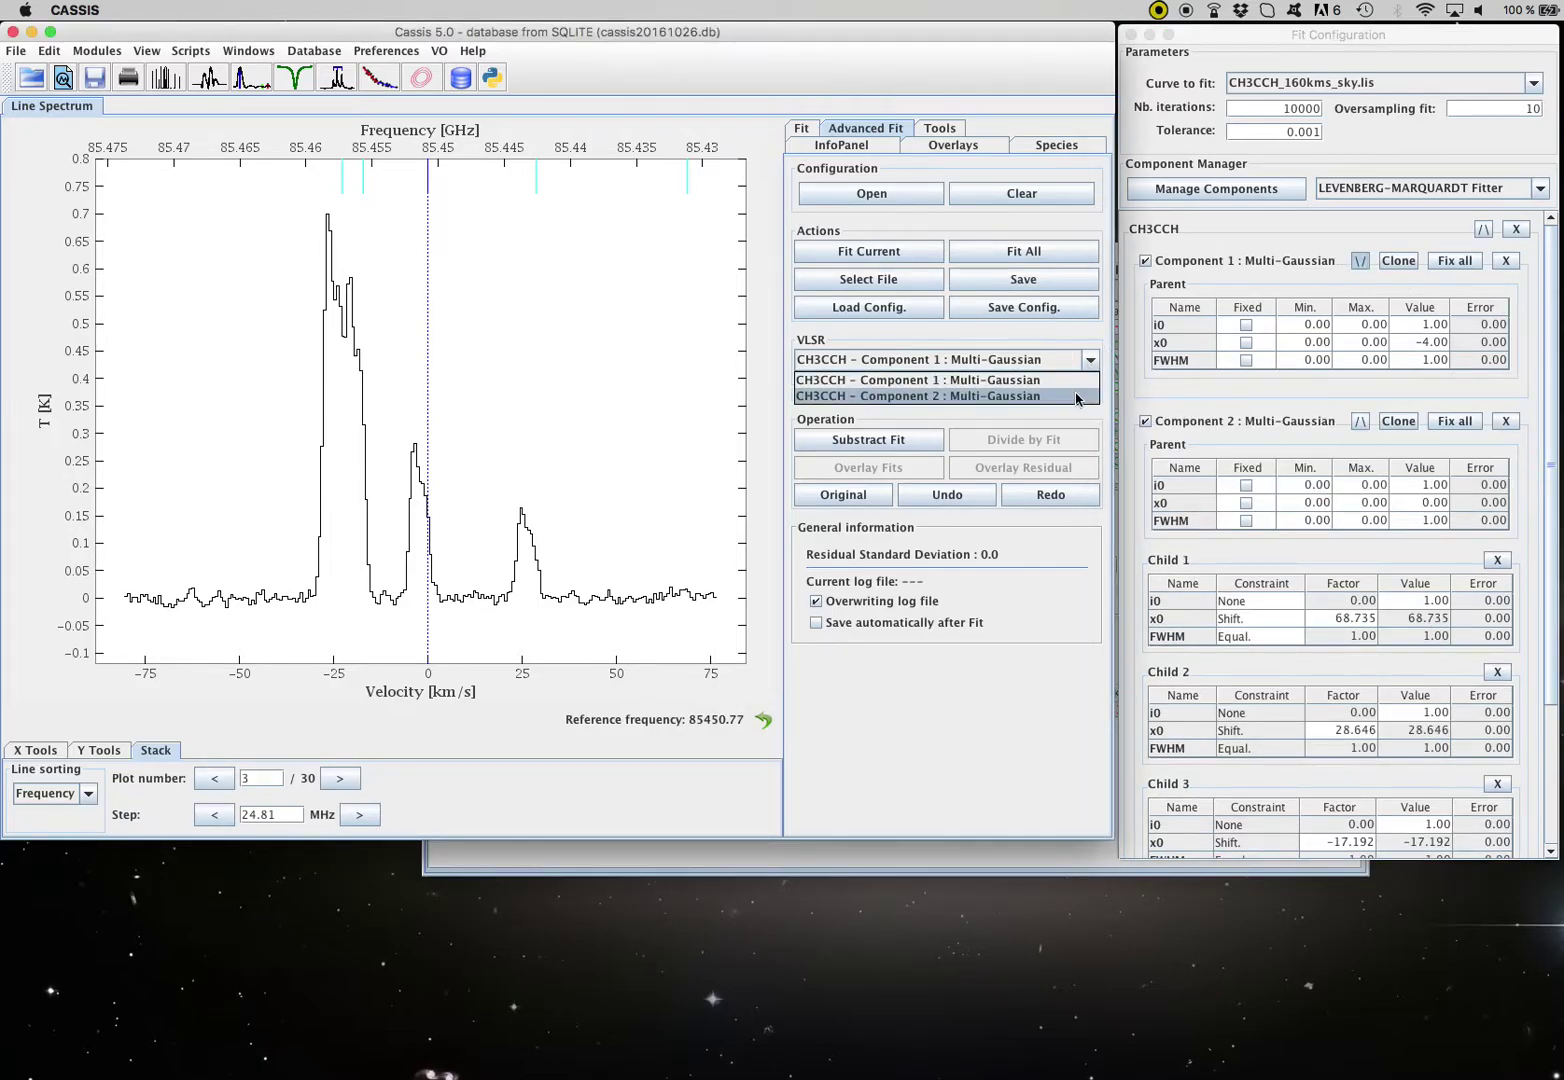
pyautogui.click(1076, 393)
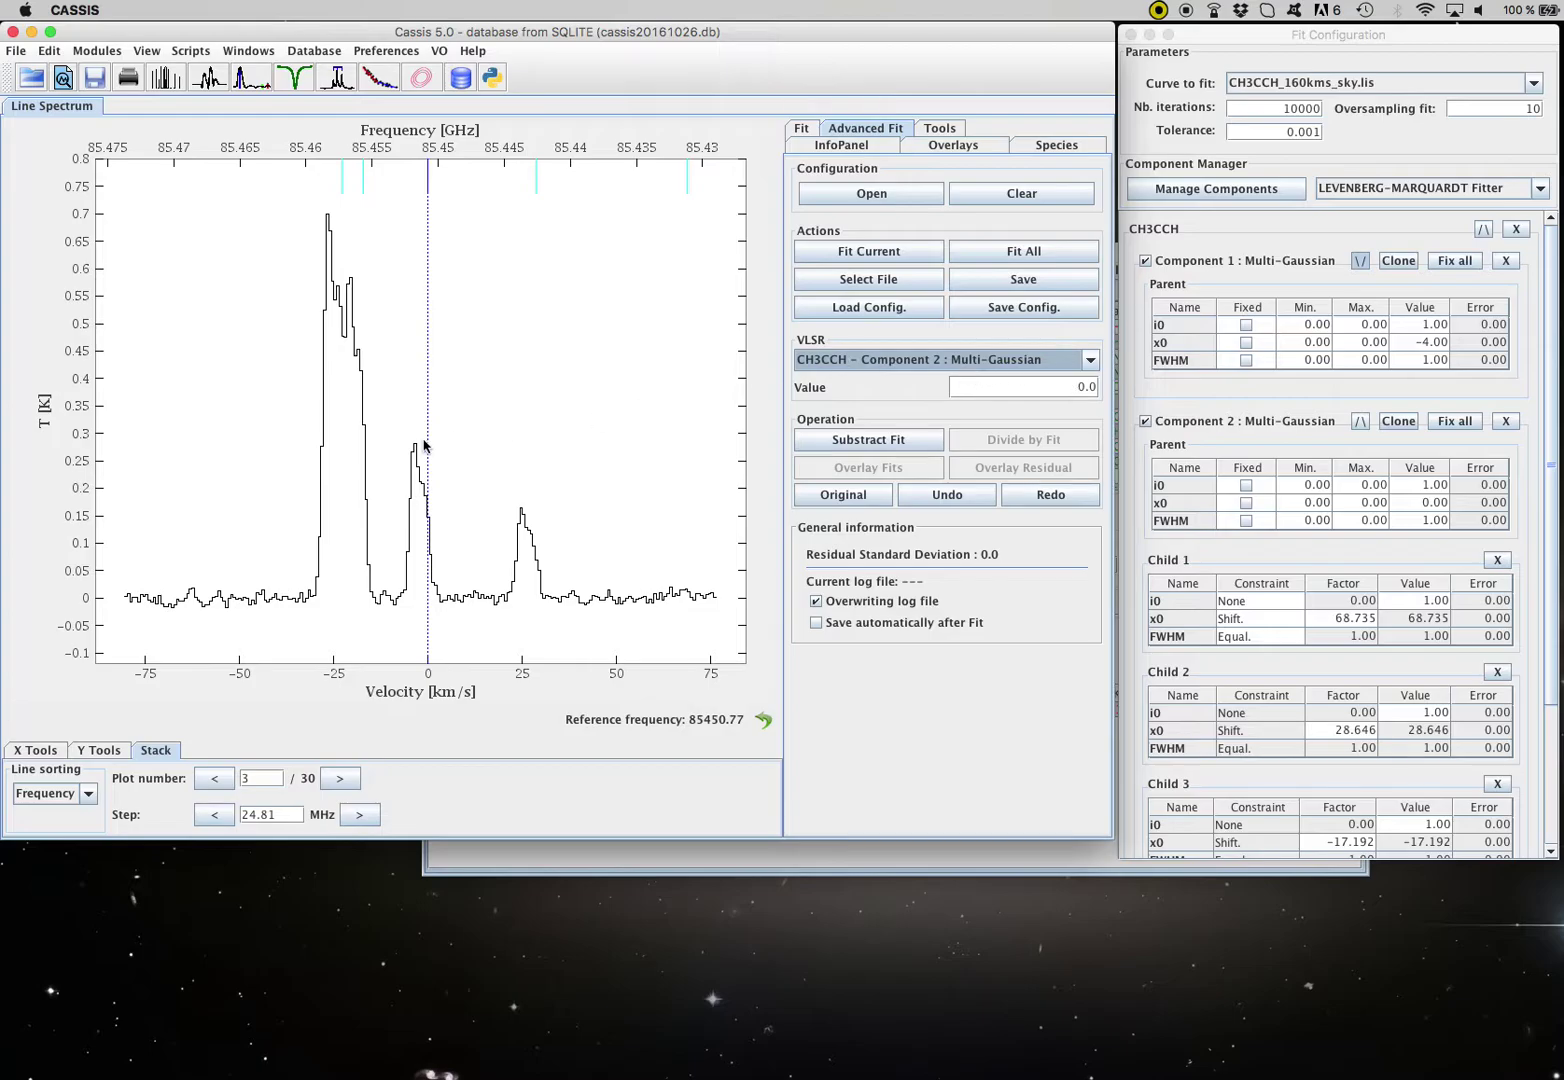
pyautogui.click(425, 491)
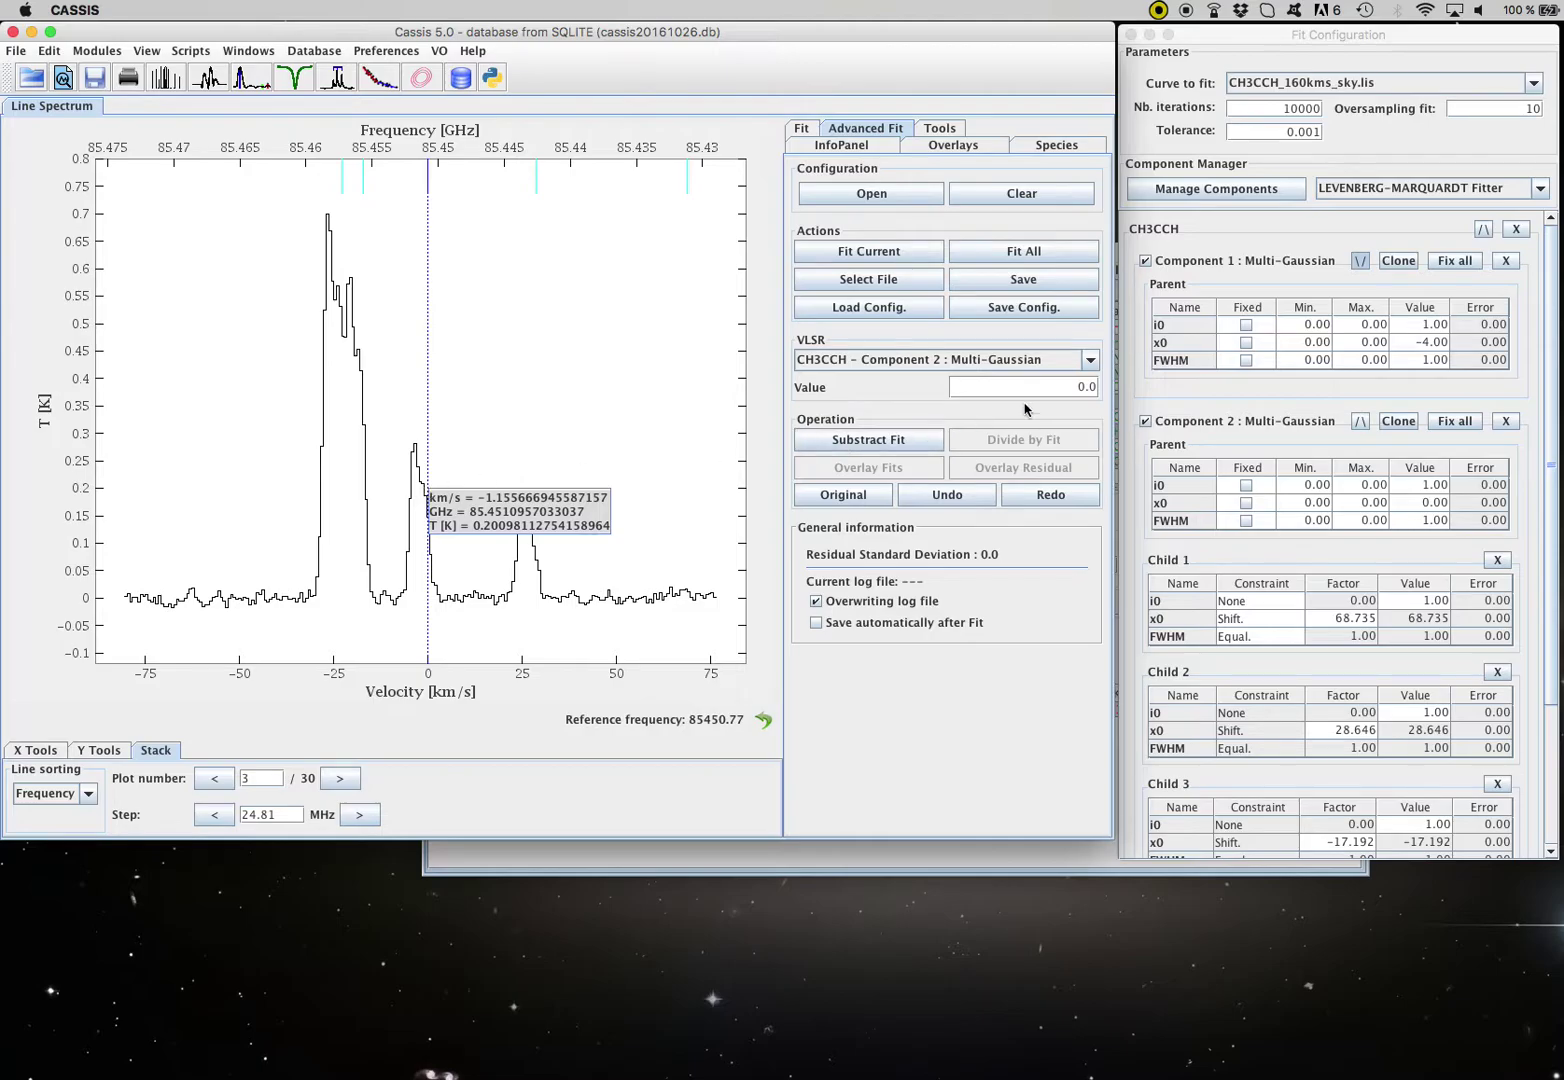
pyautogui.click(1093, 391)
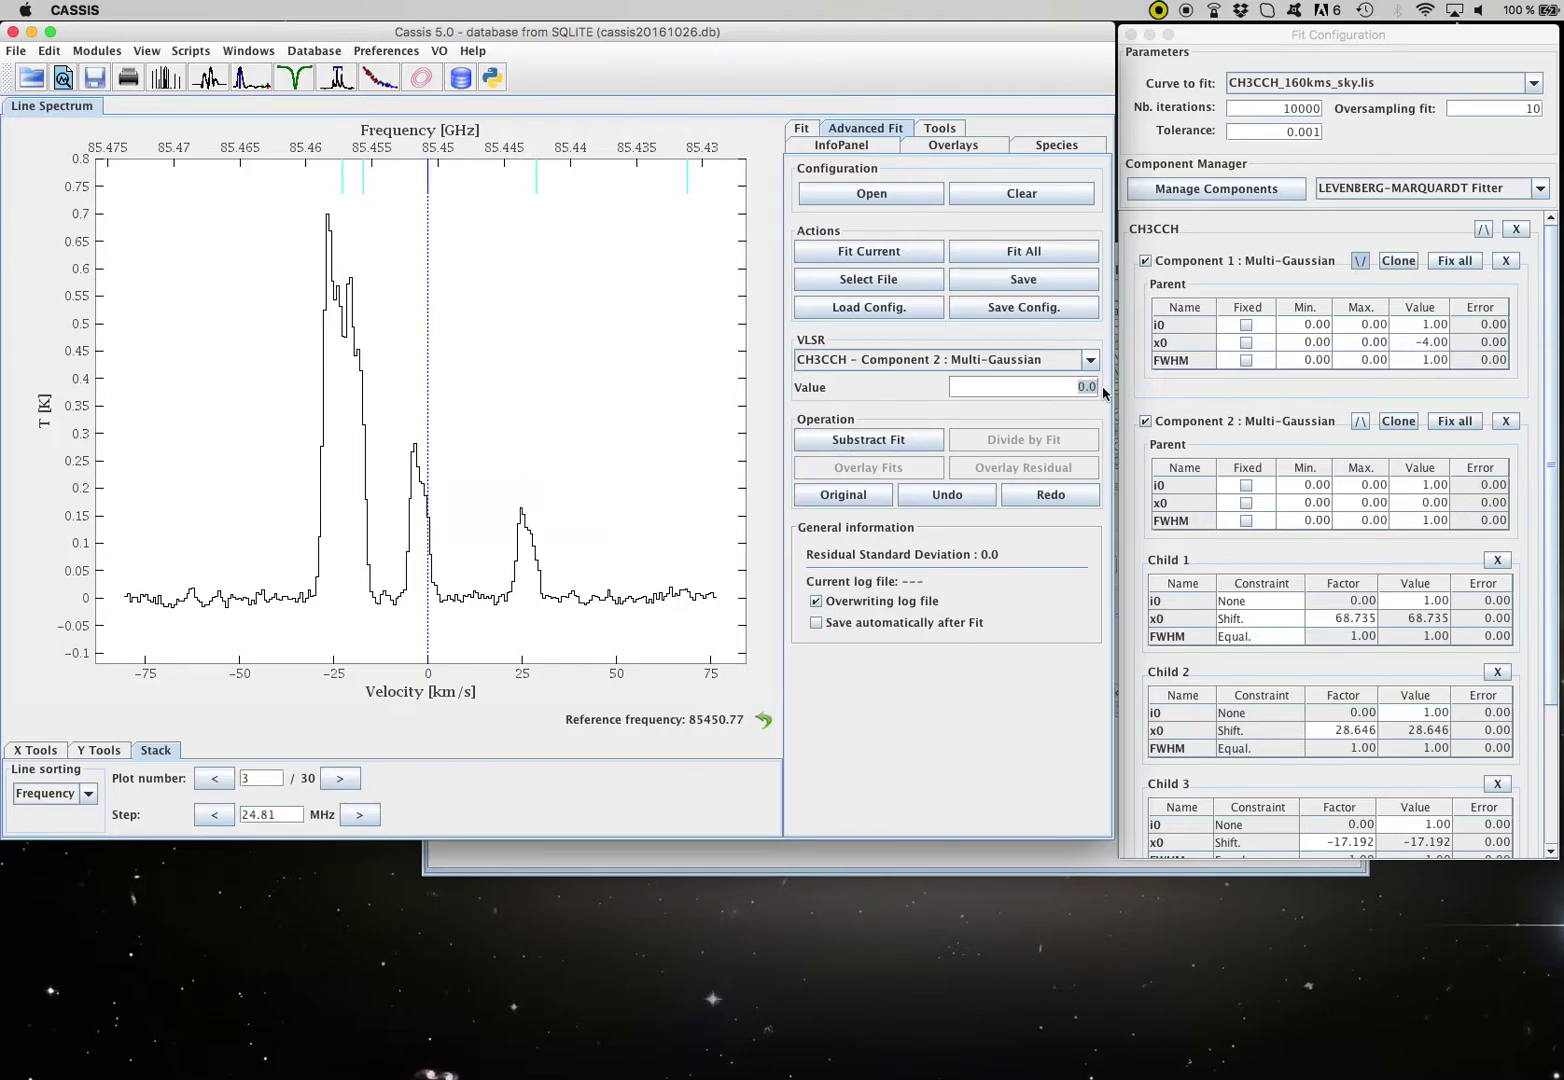
pyautogui.write('-1')
pyautogui.press('Return')
# Fit the current spectrum (x0 −3.681 and −0.875) and list the fit curve legend in InfoPanel
pyautogui.click(884, 254)
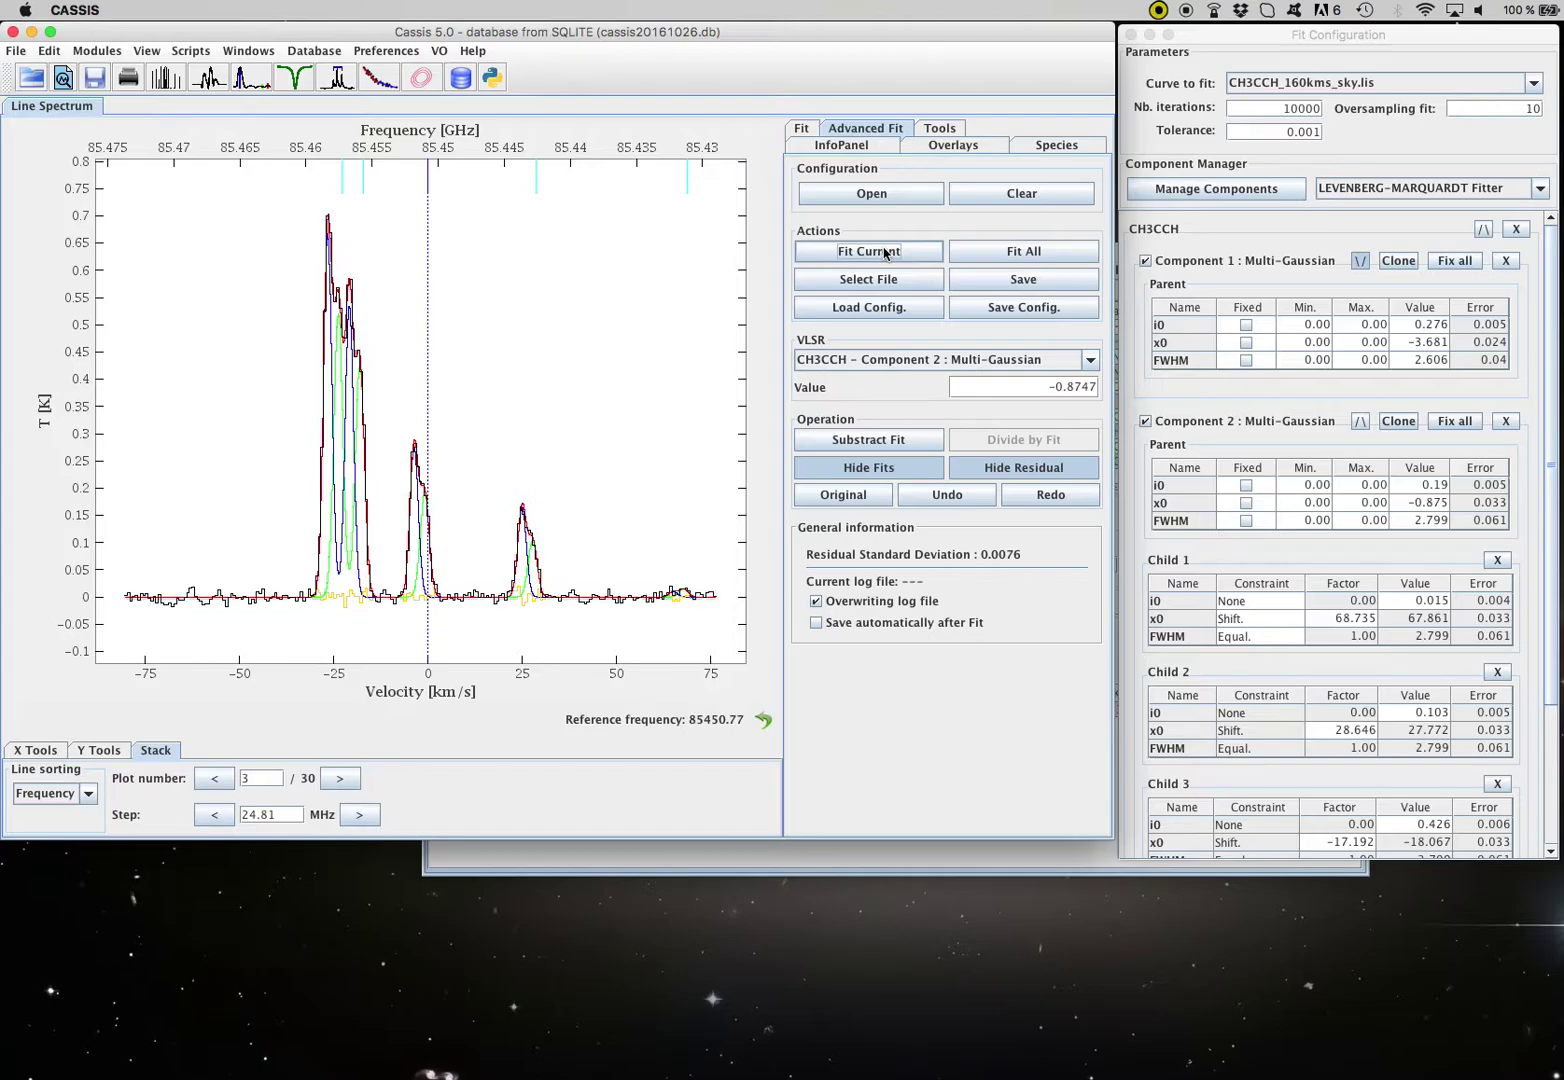
pyautogui.click(862, 146)
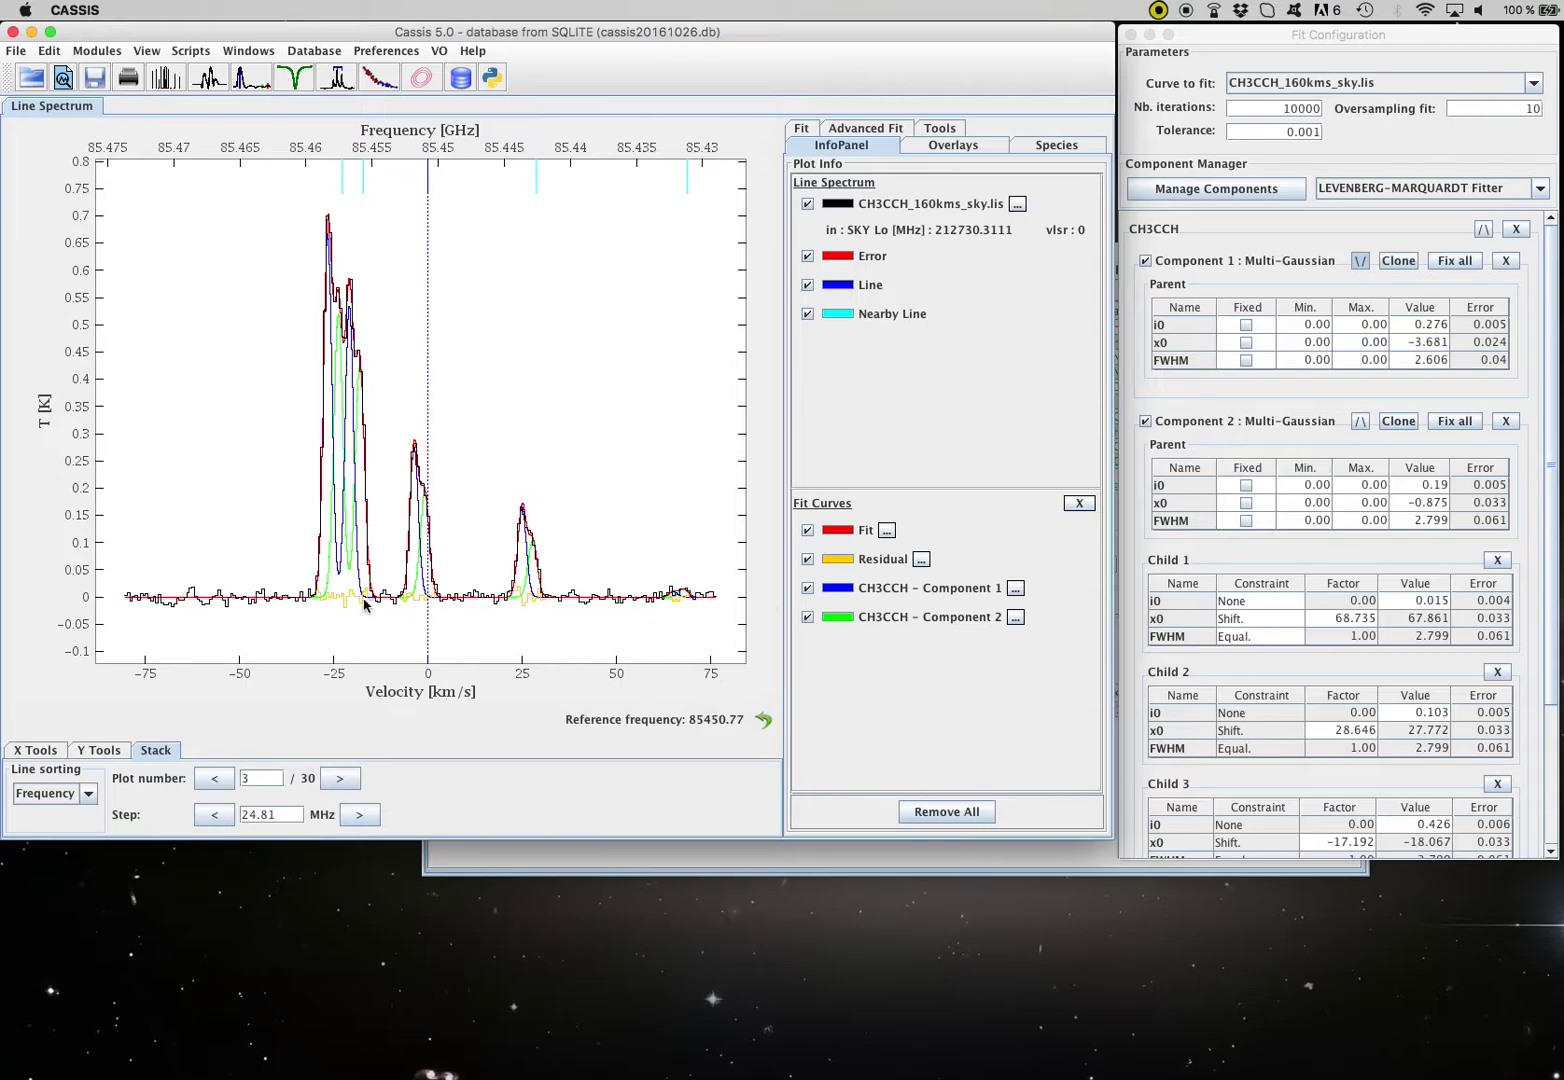
# View Components 1 and 2 each on their own, then keep only Fit and Residual checked
pyautogui.click(808, 531)
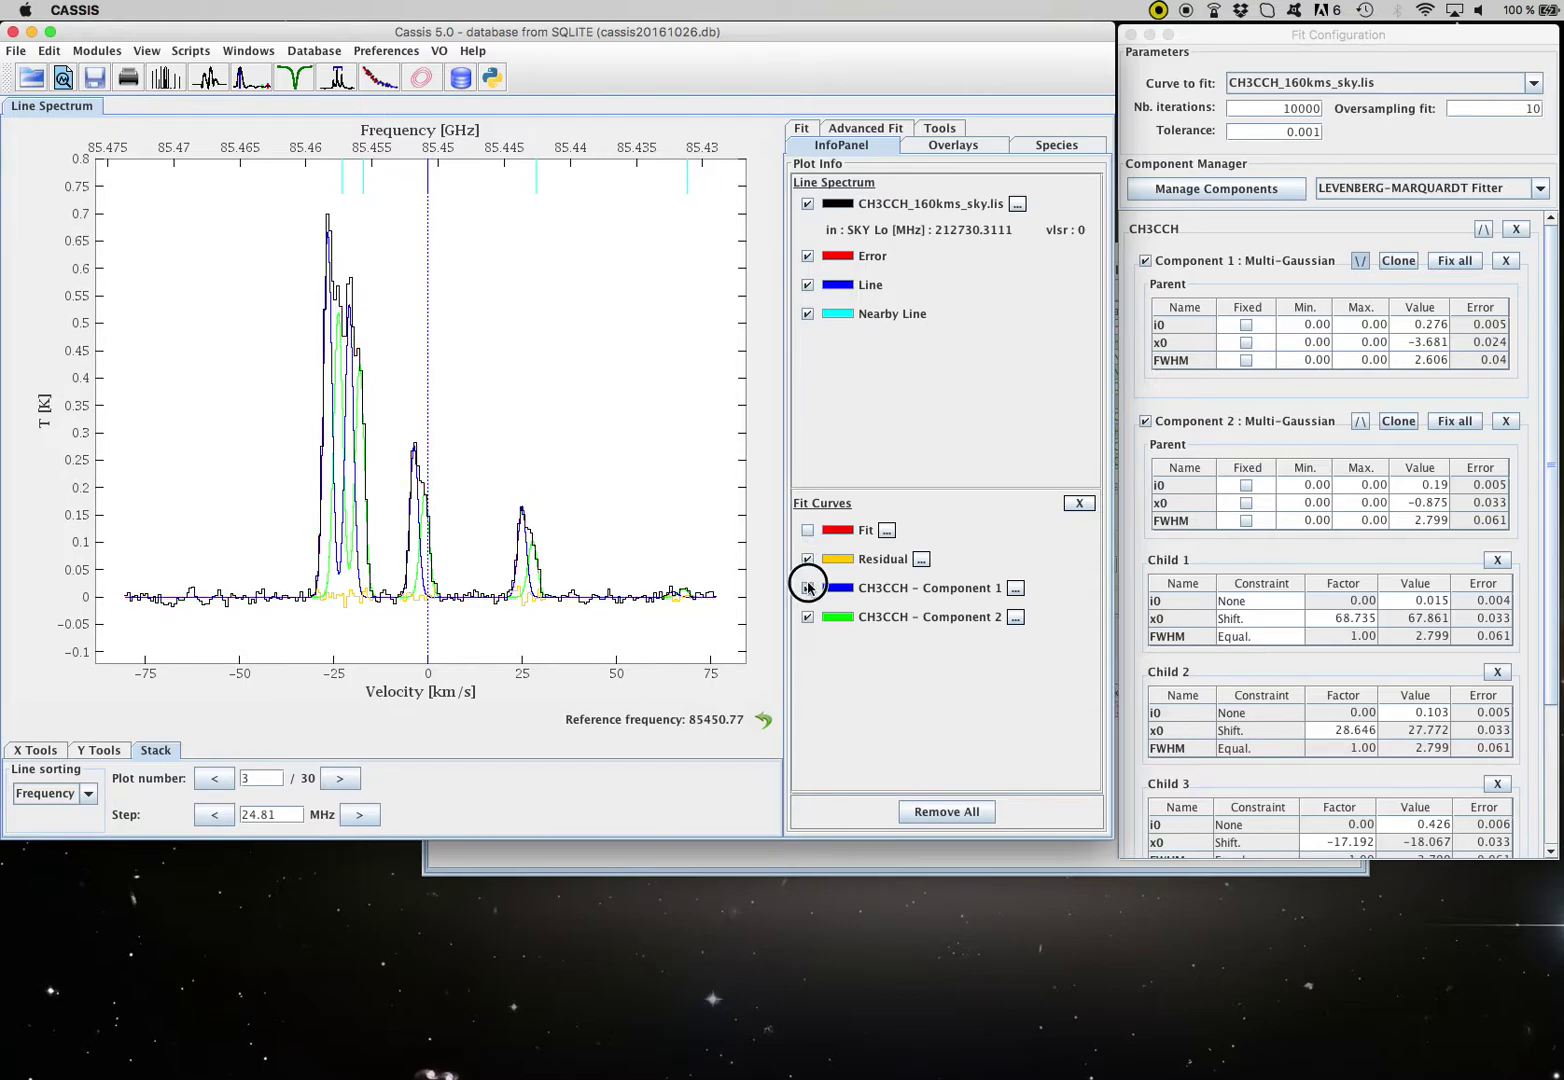
pyautogui.click(808, 588)
pyautogui.click(808, 617)
pyautogui.click(808, 559)
pyautogui.click(808, 588)
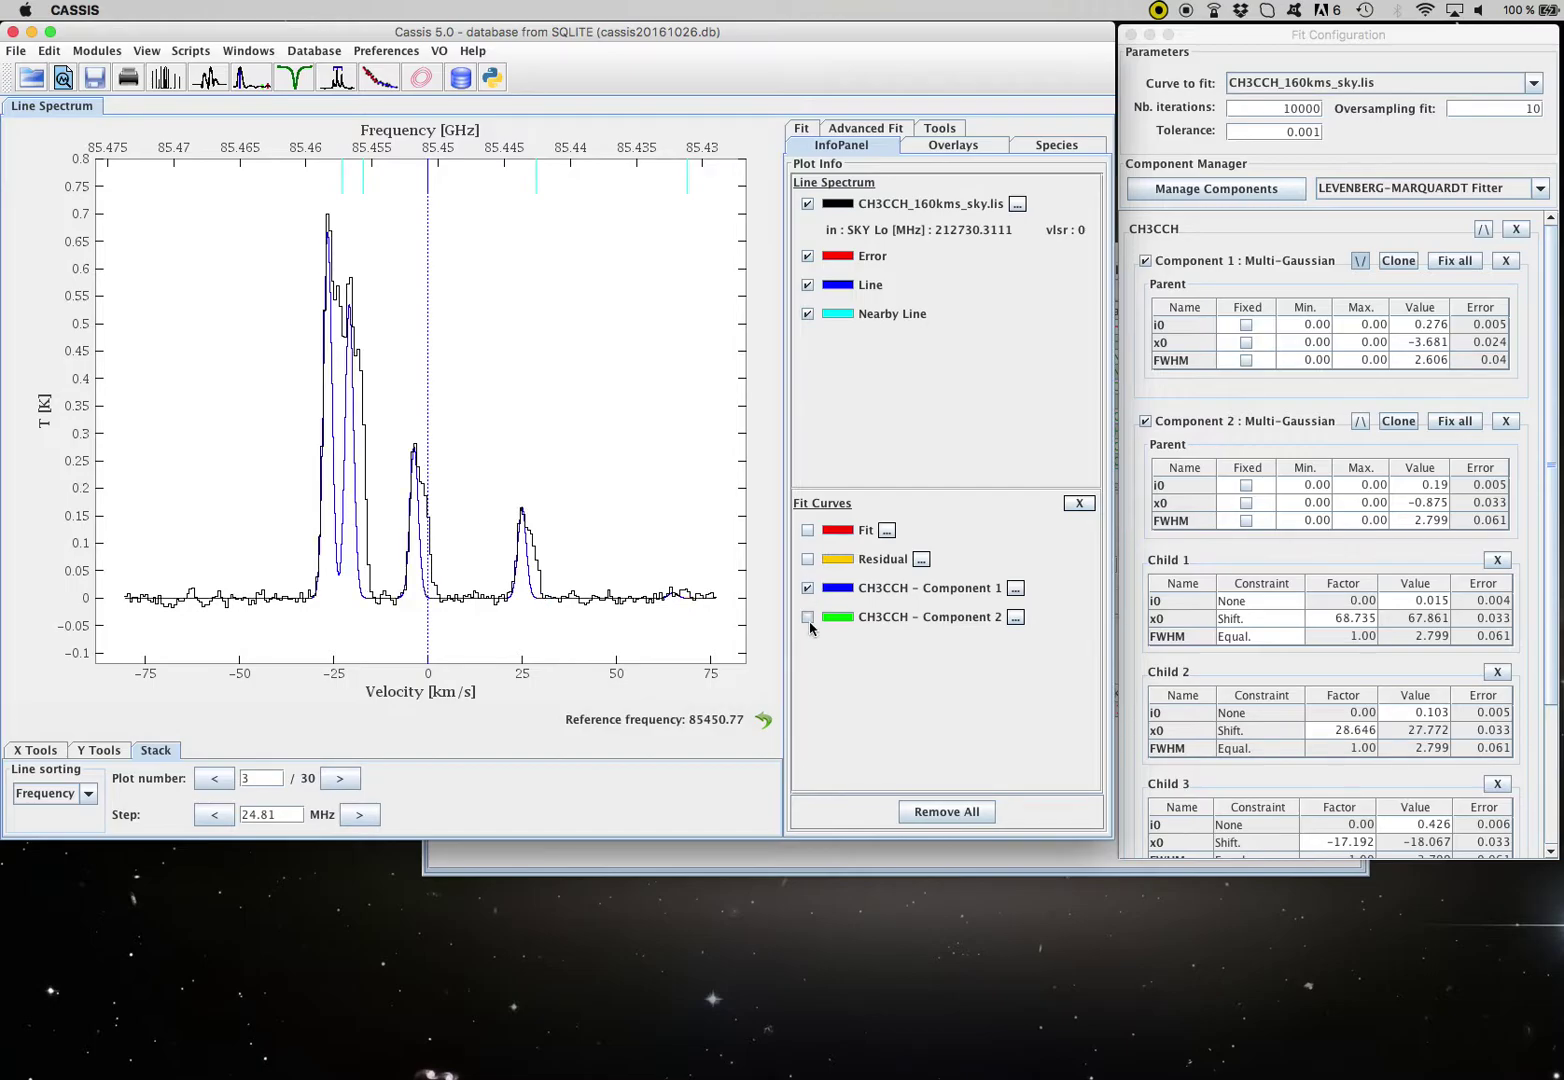
pyautogui.click(808, 588)
pyautogui.click(808, 617)
pyautogui.click(808, 588)
pyautogui.click(808, 531)
pyautogui.click(807, 588)
pyautogui.click(808, 617)
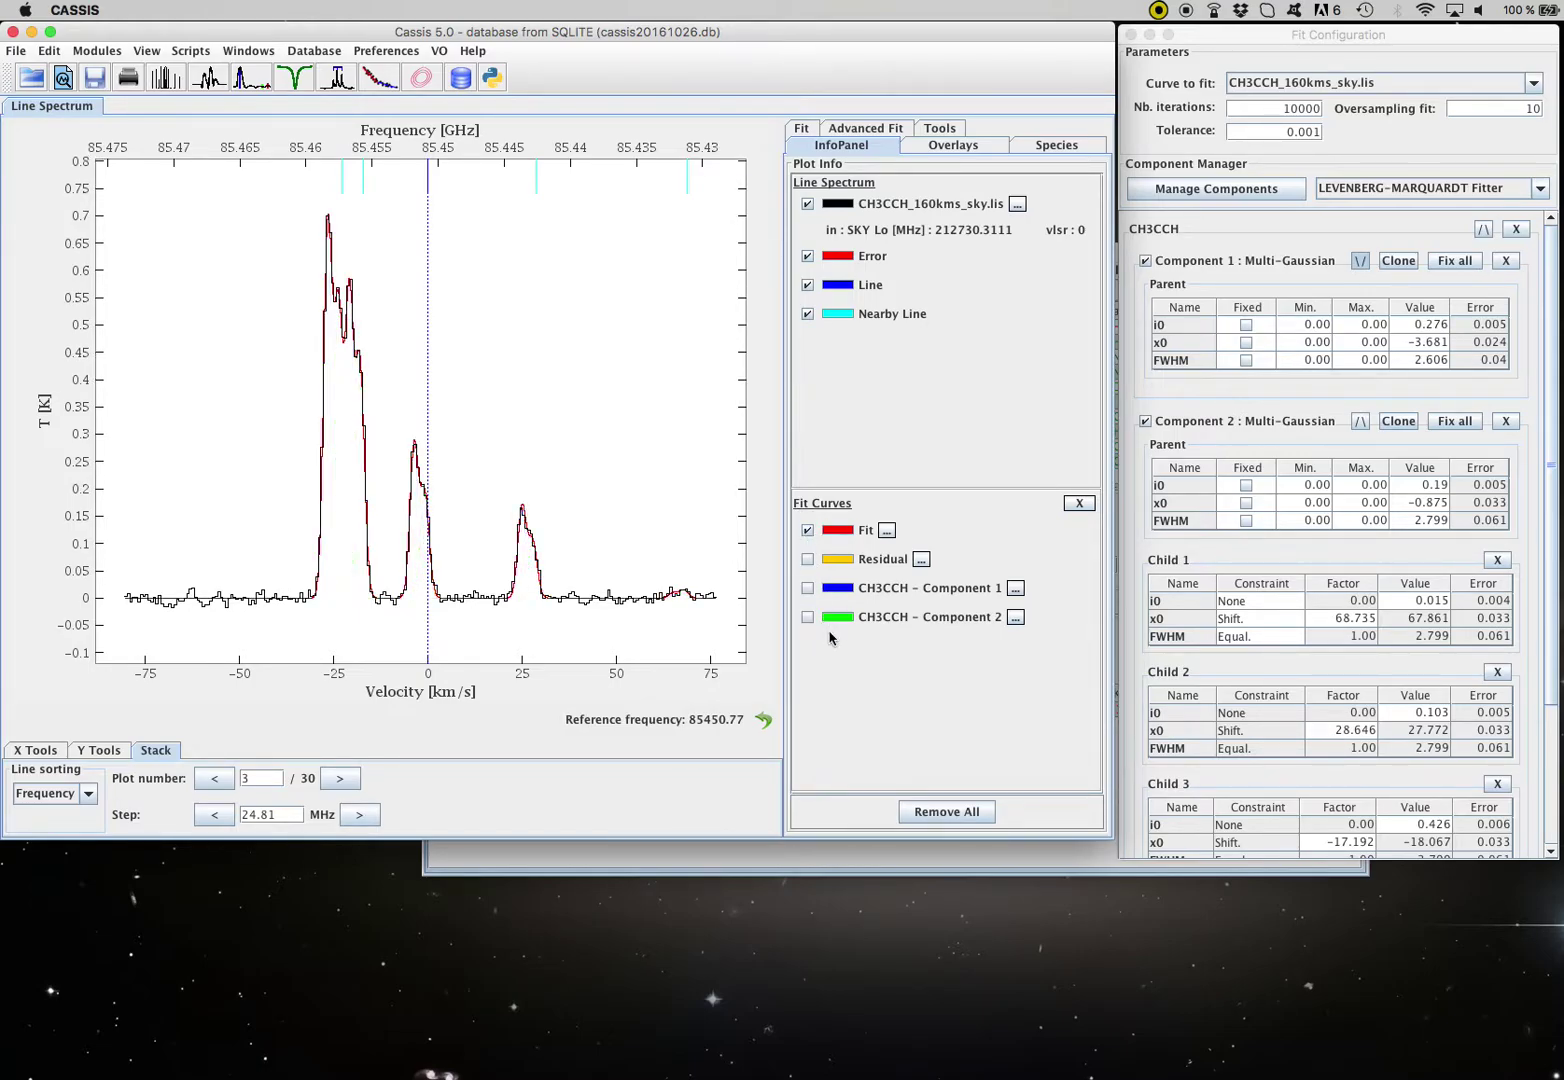
pyautogui.click(808, 559)
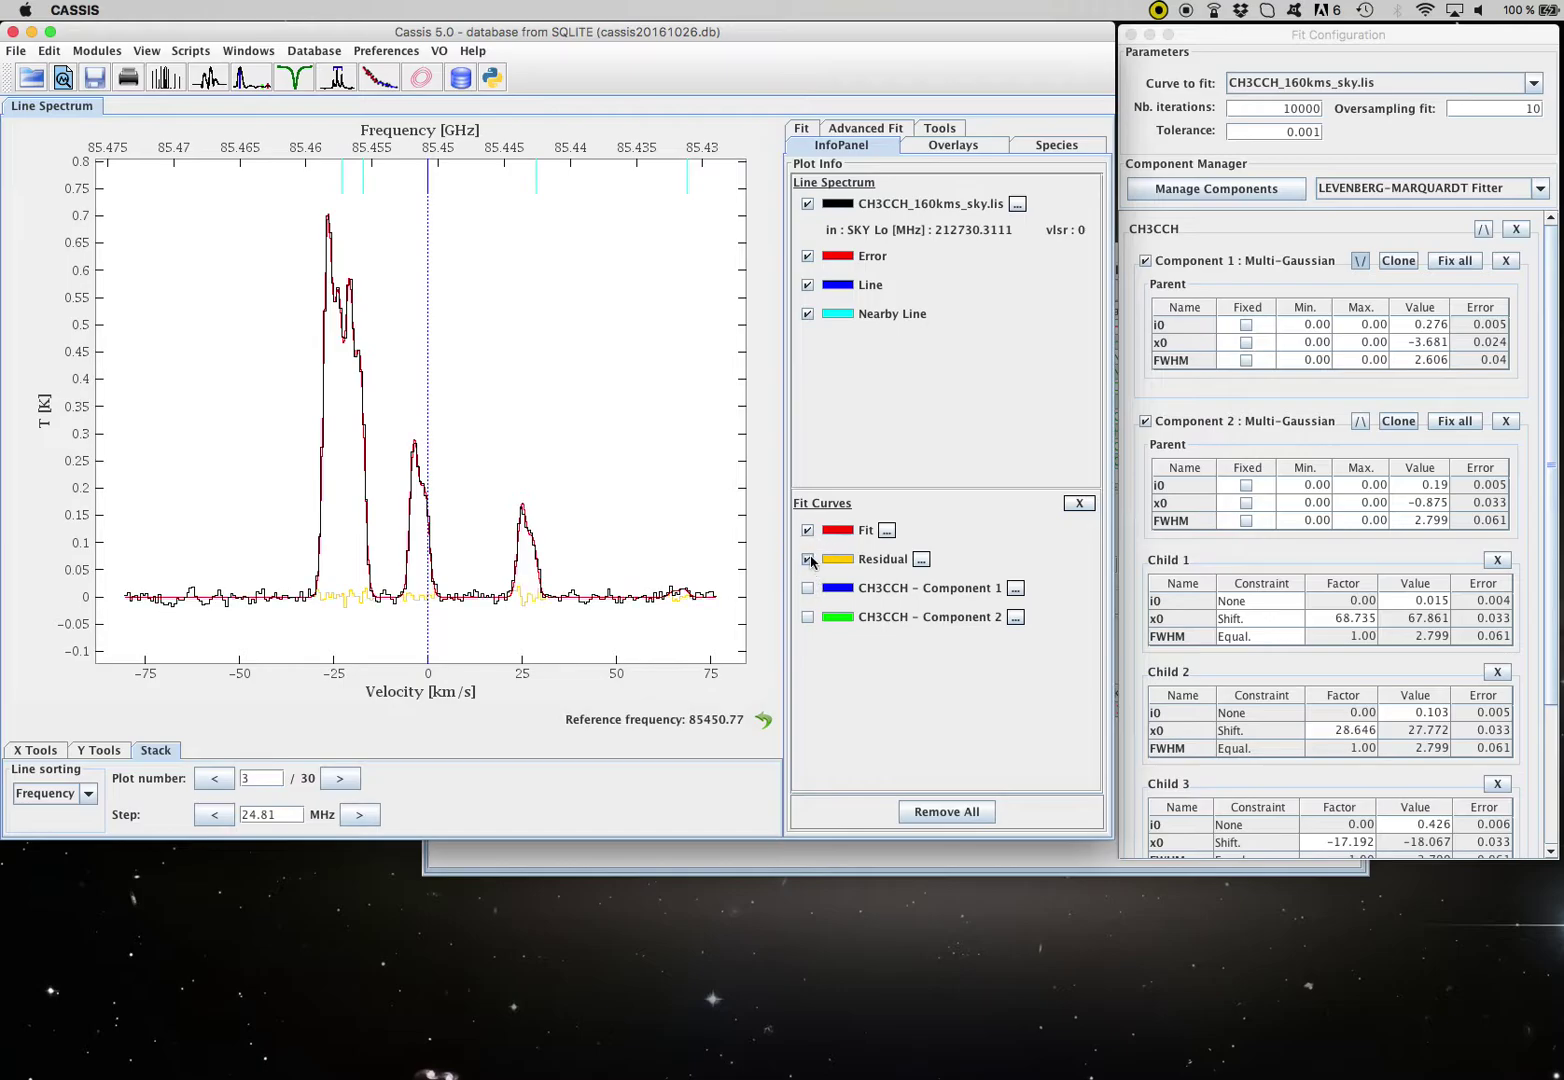